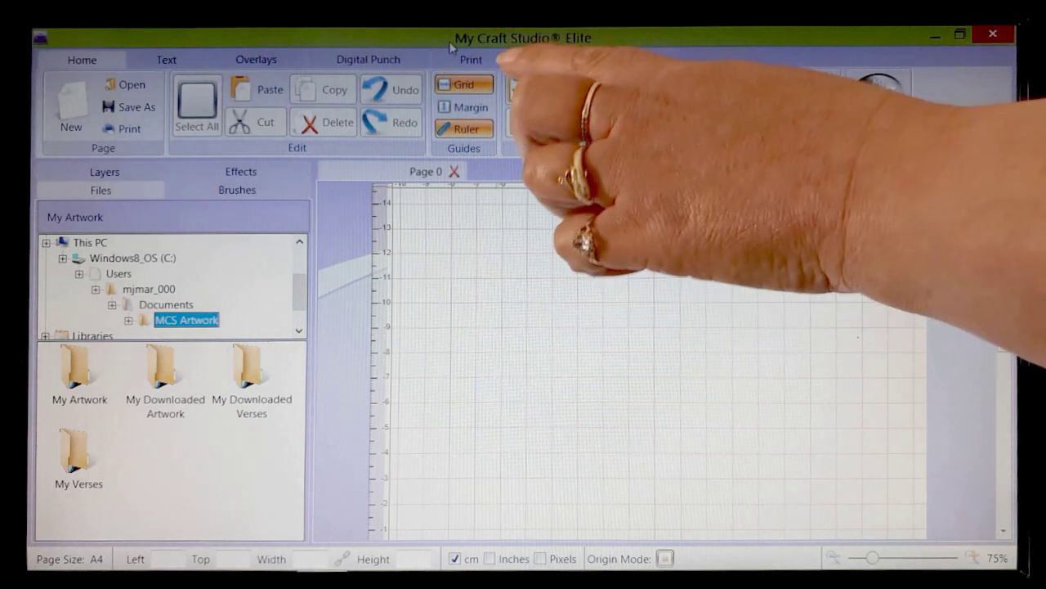
Select the Canon Pro9000 series as the printer for the page.
{"action": "left_click", "coordinate": [471, 59]}
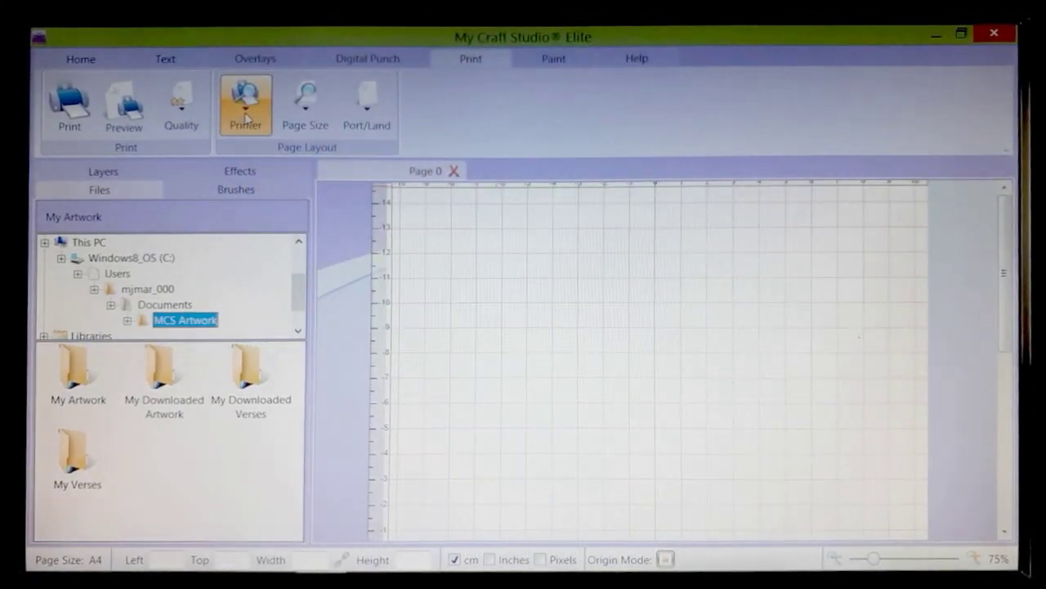
{"action": "left_click", "coordinate": [246, 110]}
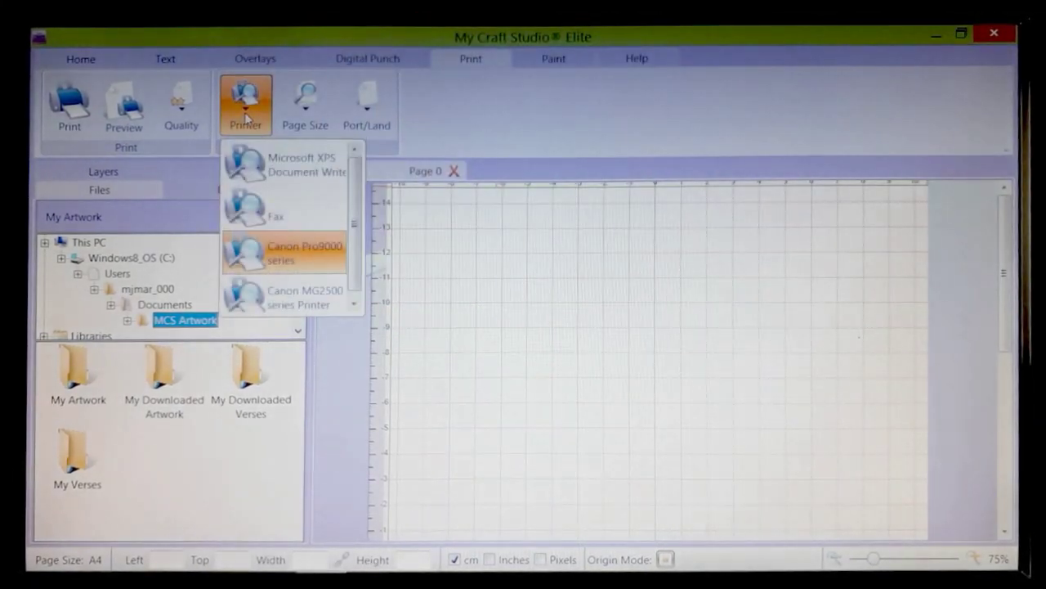
{"action": "left_click", "coordinate": [298, 256]}
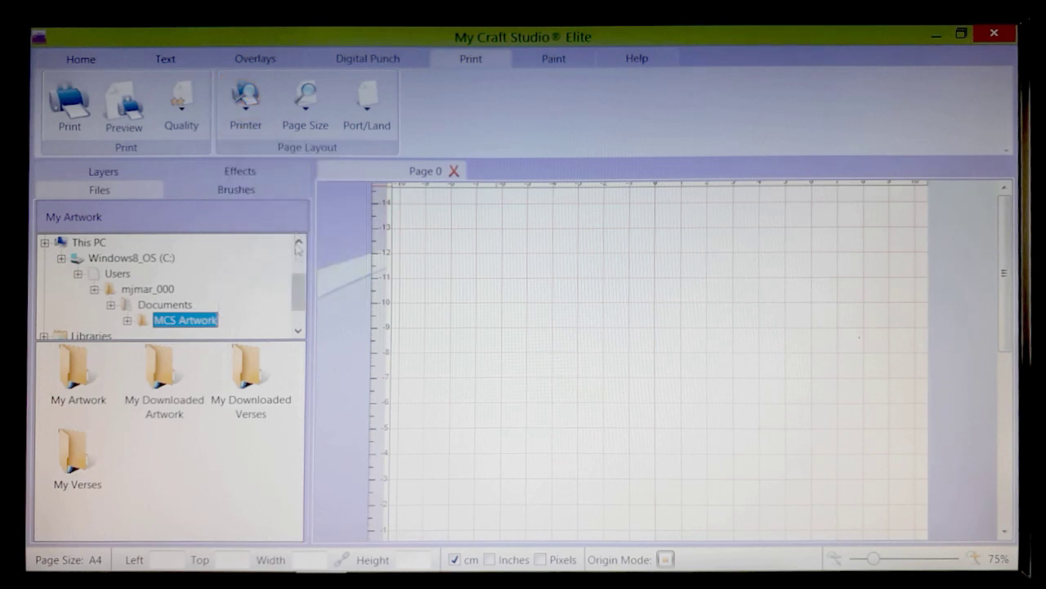
Change the page size to the Custom option.
{"action": "left_click", "coordinate": [307, 117]}
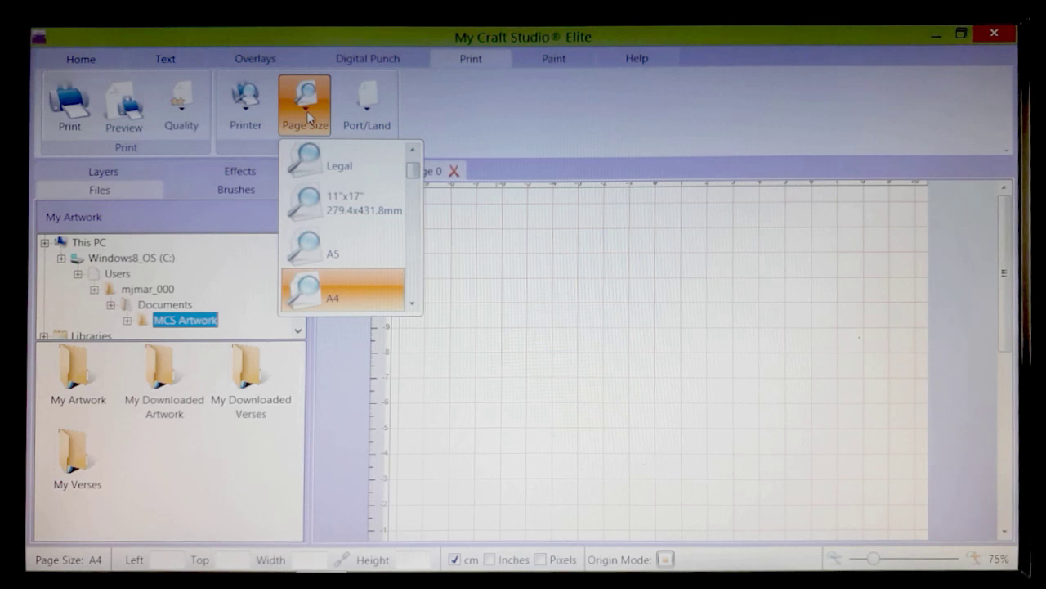
{"action": "left_click_drag", "start_coordinate": [416, 179], "coordinate": [411, 304]}
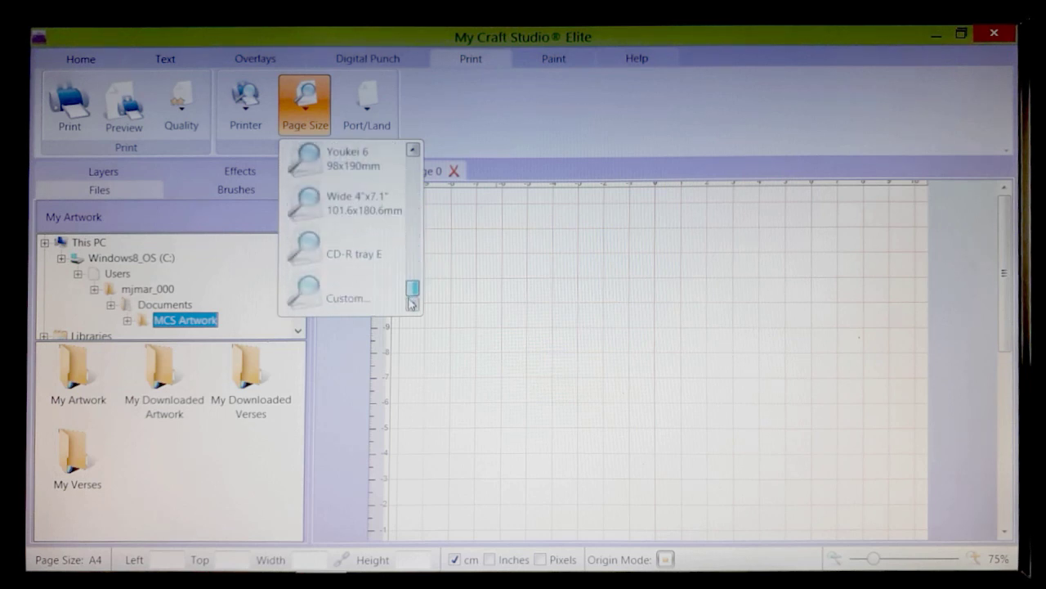
{"action": "left_click", "coordinate": [348, 299]}
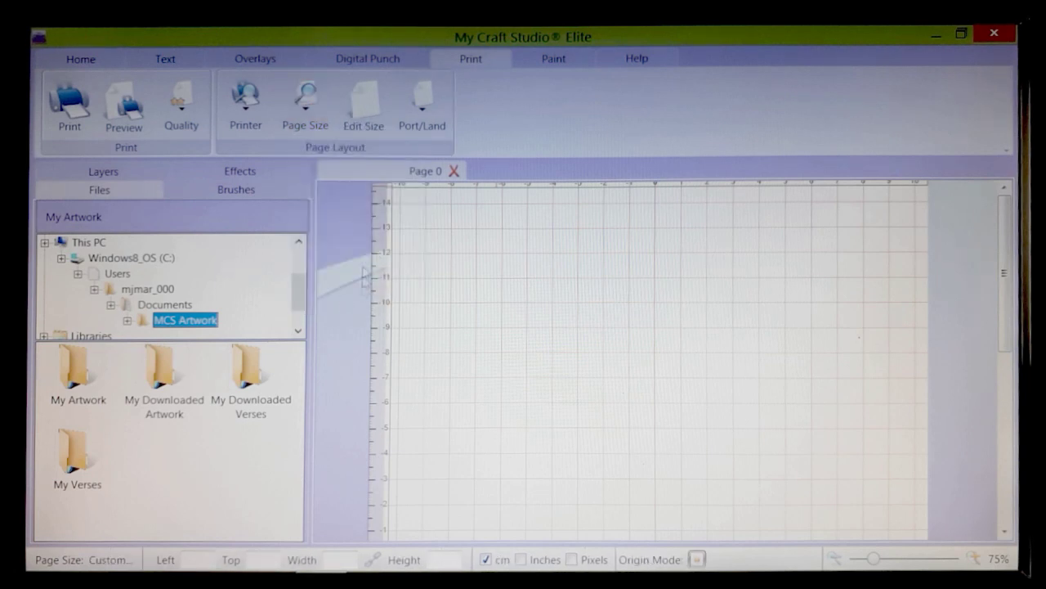
Define the custom page size in inches, with a width of 5 and a height of about 7.
{"action": "left_click", "coordinate": [365, 111]}
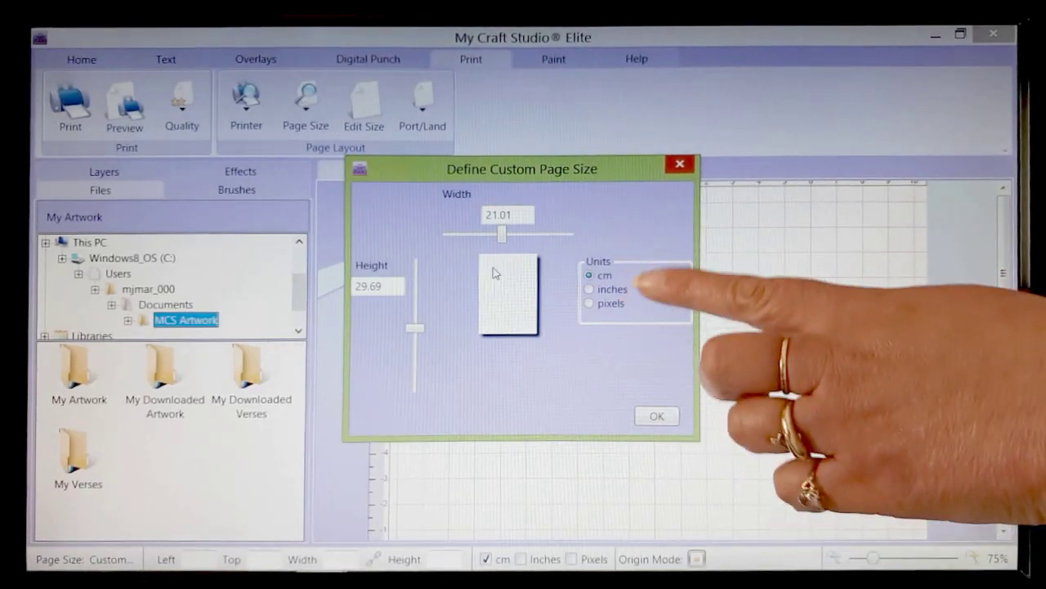
{"action": "left_click", "coordinate": [598, 291]}
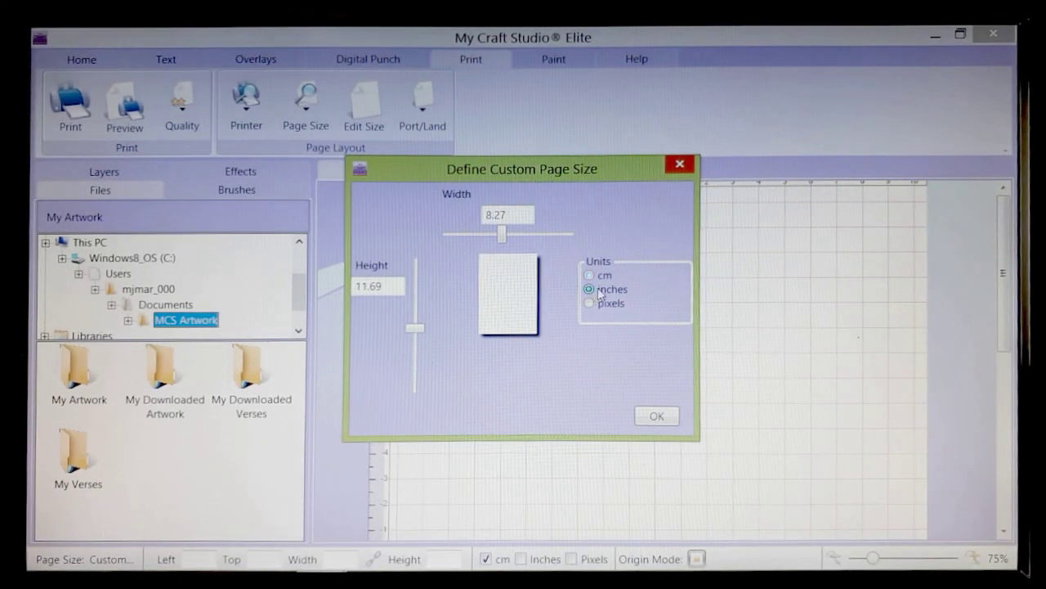
{"action": "left_click_drag", "start_coordinate": [502, 236], "coordinate": [461, 240]}
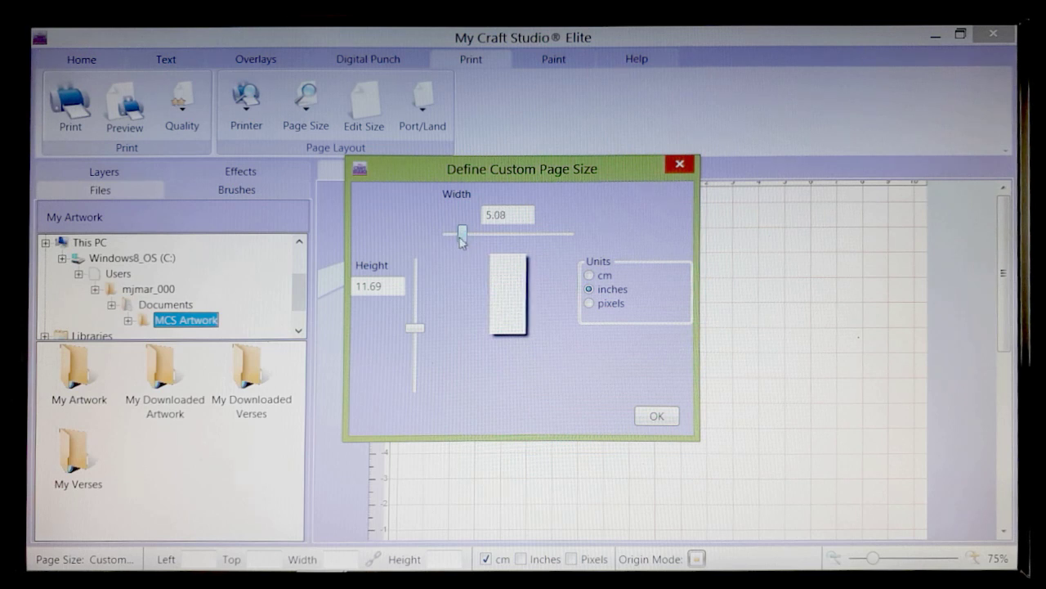
{"action": "left_click_drag", "start_coordinate": [458, 233], "coordinate": [456, 235]}
{"action": "left_click_drag", "start_coordinate": [417, 330], "coordinate": [414, 376]}
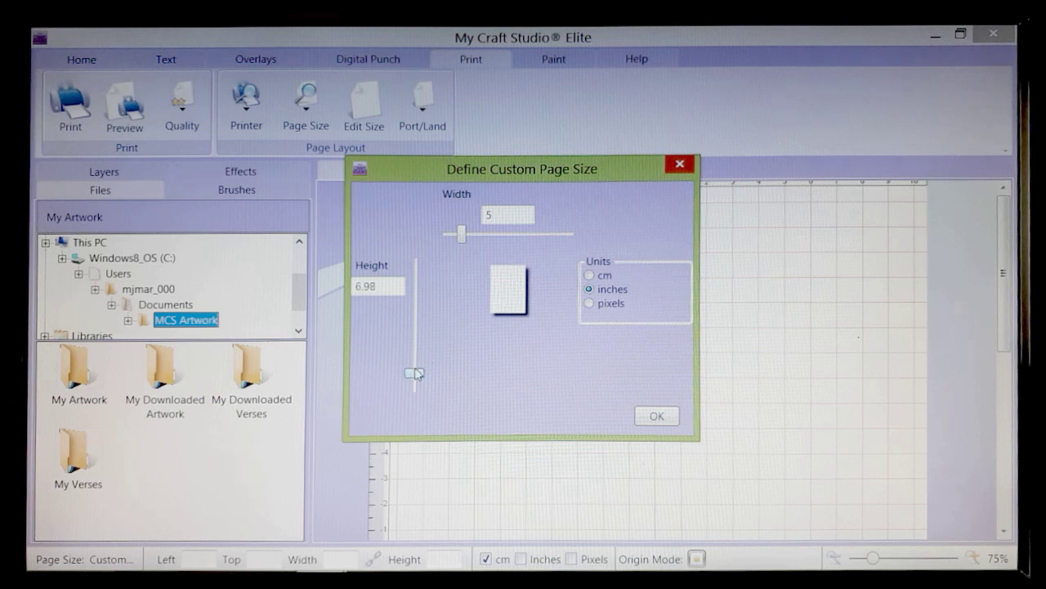
{"action": "left_click_drag", "start_coordinate": [417, 373], "coordinate": [415, 372]}
{"action": "left_click", "coordinate": [656, 416]}
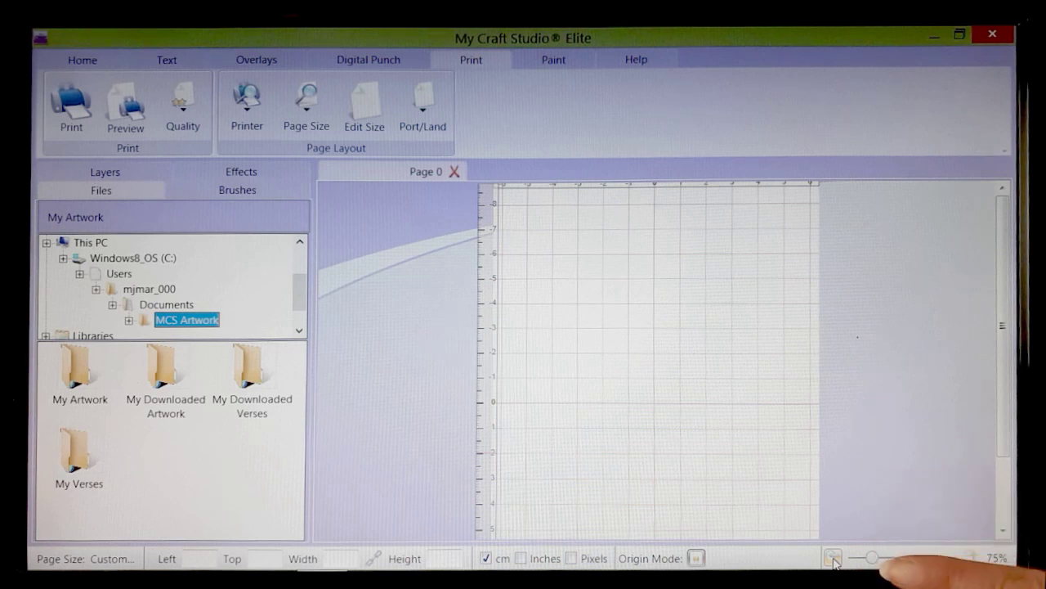
Switch the workspace's measurement units to inches.
{"action": "left_click", "coordinate": [833, 559]}
{"action": "left_click", "coordinate": [833, 559]}
{"action": "left_click", "coordinate": [833, 559]}
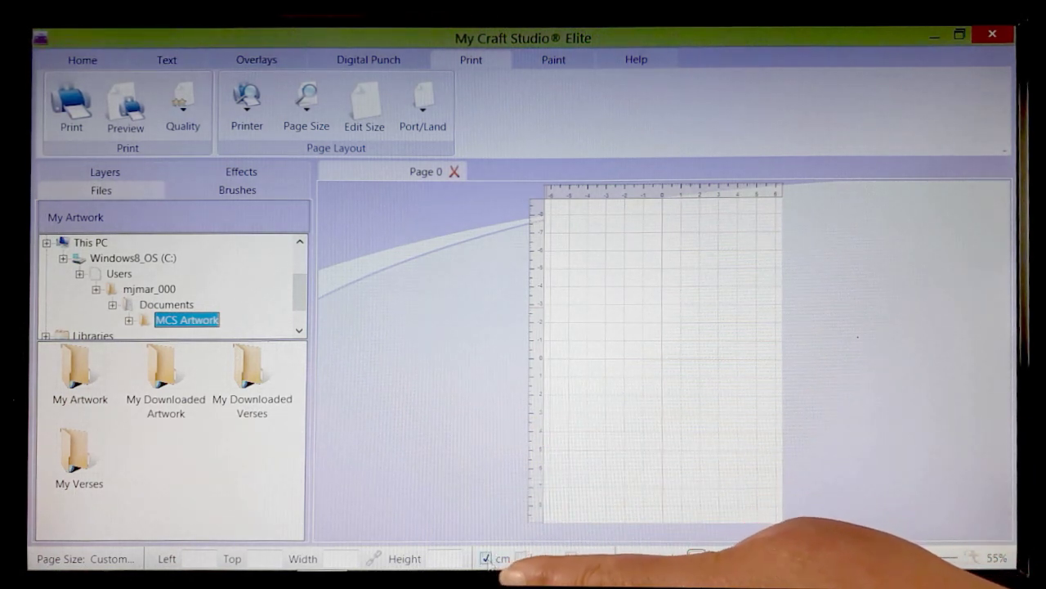
{"action": "left_click", "coordinate": [521, 559]}
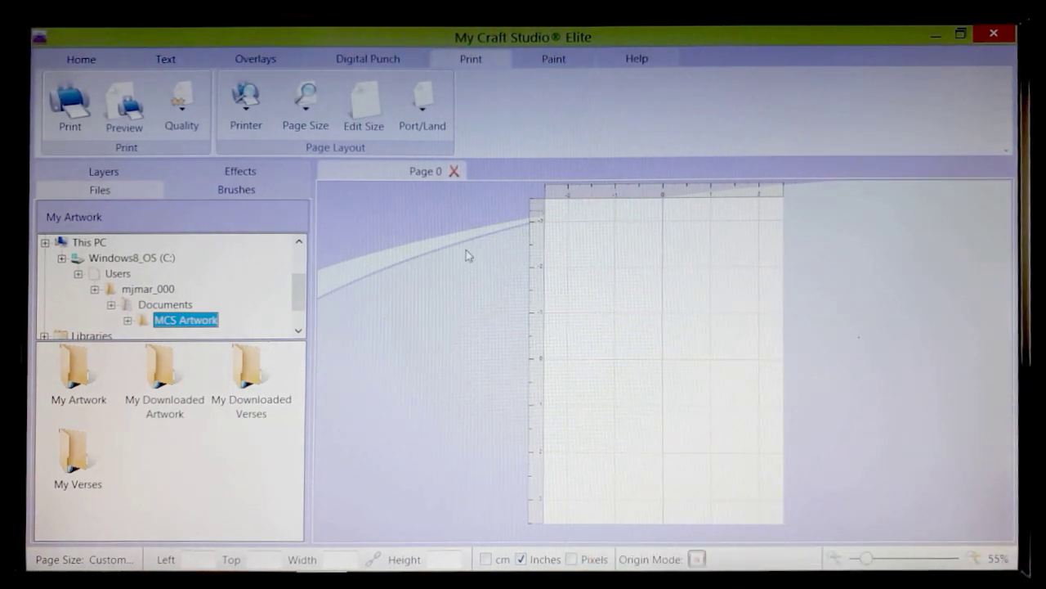
Set the page size to A4 and fit the whole page in view.
{"action": "left_click", "coordinate": [305, 106]}
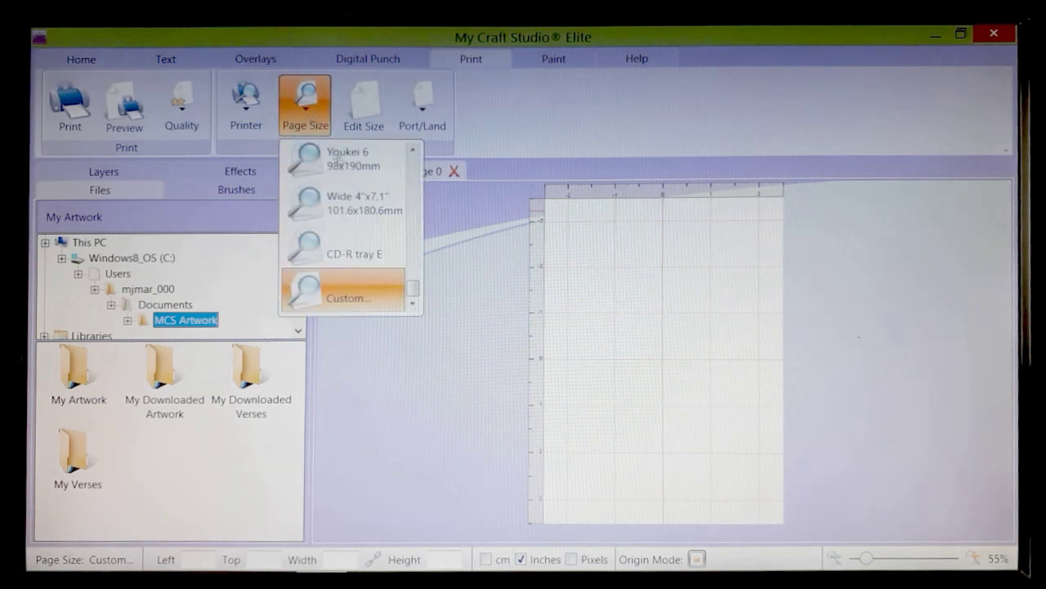
{"action": "left_click_drag", "start_coordinate": [412, 296], "coordinate": [412, 177]}
{"action": "left_click", "coordinate": [311, 180]}
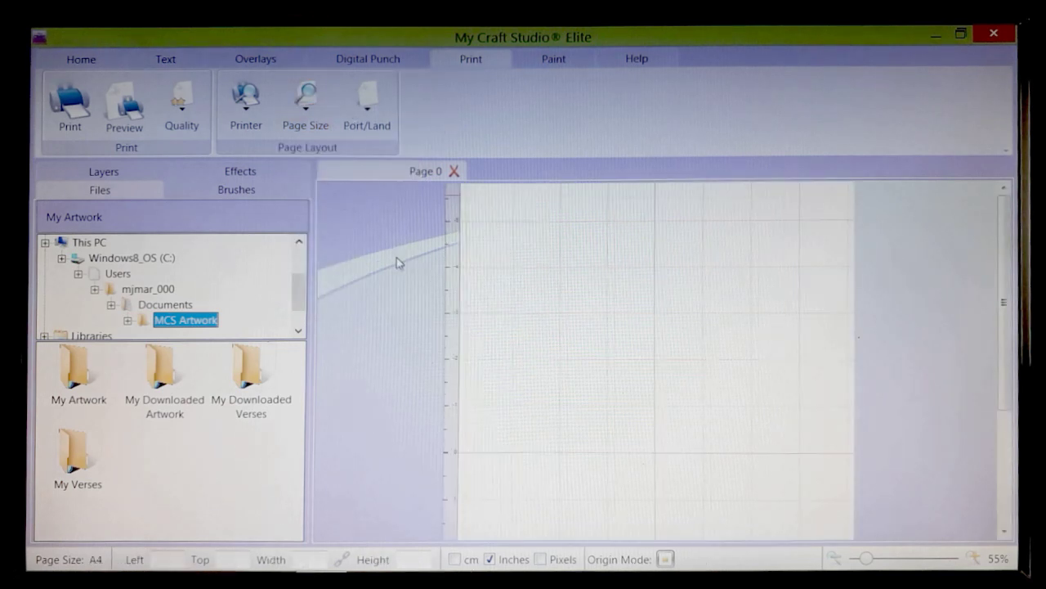
{"action": "left_click", "coordinate": [834, 559]}
{"action": "left_click", "coordinate": [834, 560]}
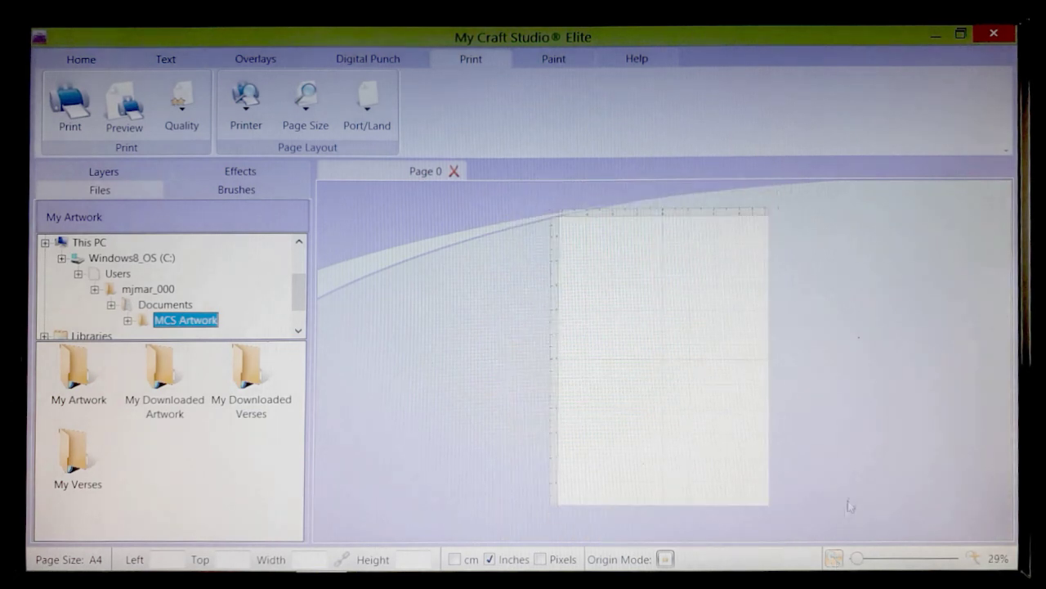
{"action": "left_click", "coordinate": [973, 558]}
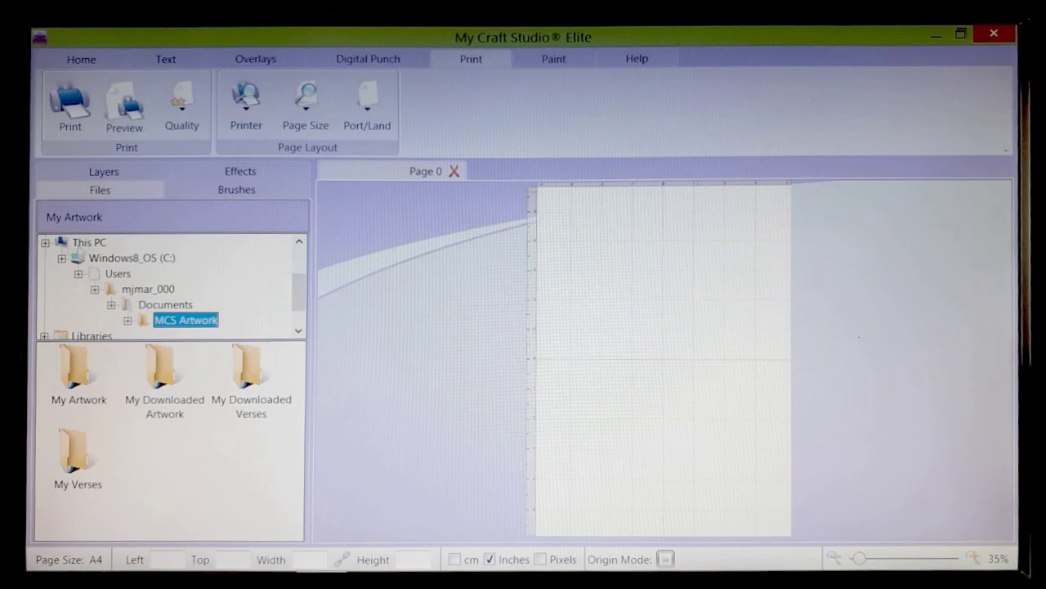
Open the Tropical Party complete kit folder inside the Tropical Party folder in Pictures.
{"action": "left_click", "coordinate": [49, 247]}
{"action": "left_click_drag", "start_coordinate": [297, 292], "coordinate": [297, 275]}
{"action": "left_click", "coordinate": [62, 273]}
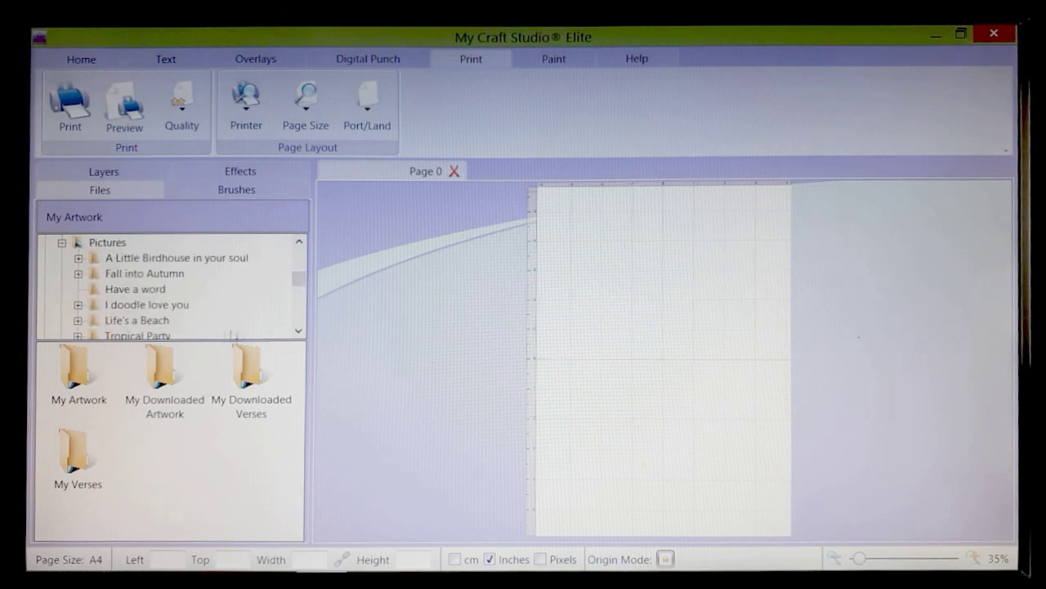
{"action": "left_click", "coordinate": [298, 332]}
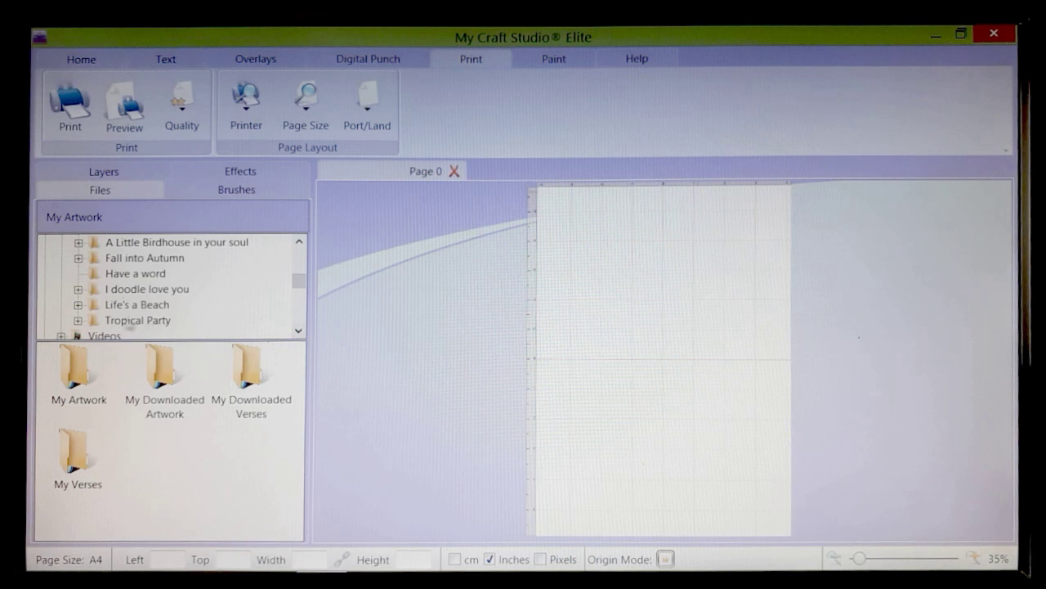
{"action": "left_click", "coordinate": [78, 320]}
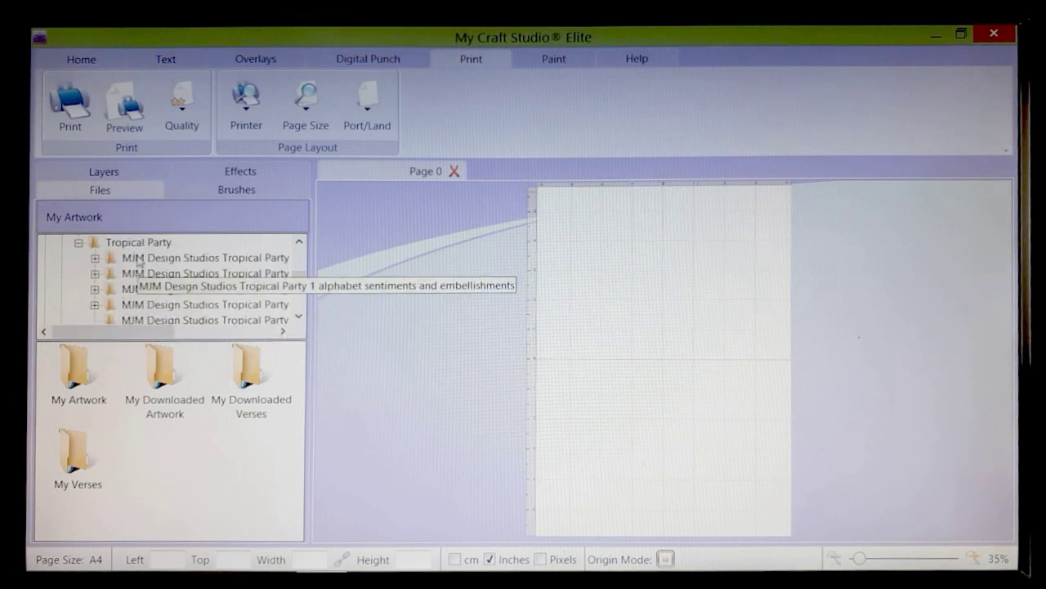
{"action": "left_click", "coordinate": [298, 318]}
{"action": "left_click", "coordinate": [298, 319]}
{"action": "left_click", "coordinate": [298, 319]}
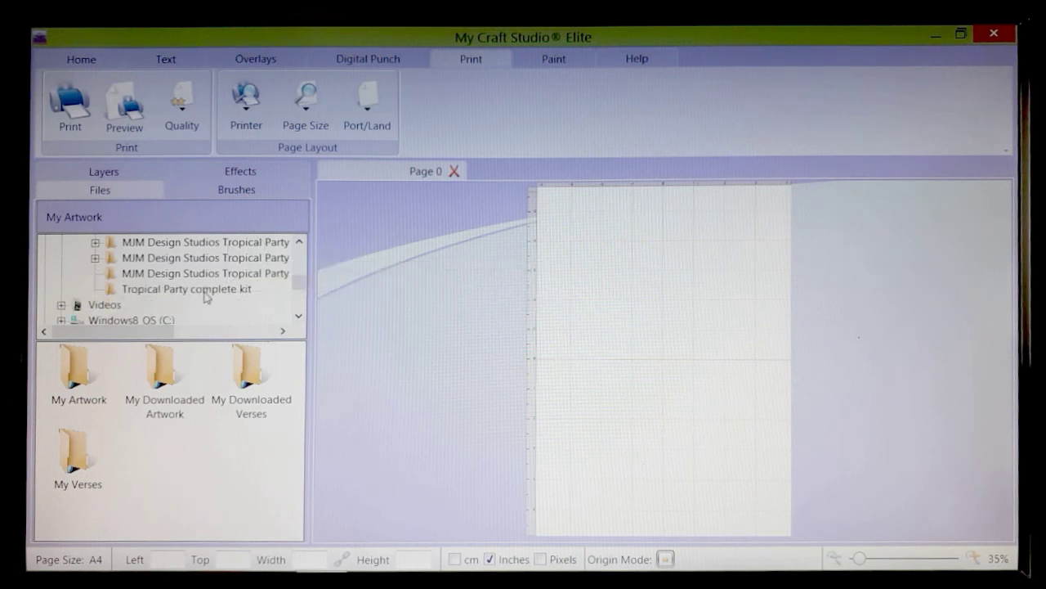
{"action": "left_click", "coordinate": [168, 291]}
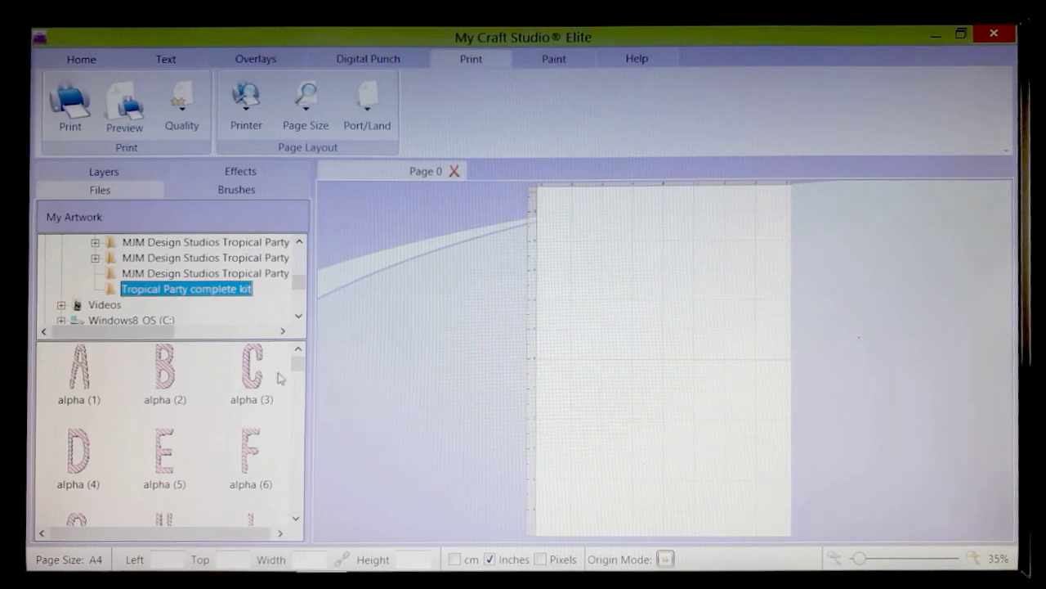
Place paper (12) at the top of the page and stretch it downward to about 11.53 inches high to cover the page.
{"action": "left_click_drag", "start_coordinate": [298, 363], "coordinate": [300, 520]}
{"action": "left_click", "coordinate": [299, 521]}
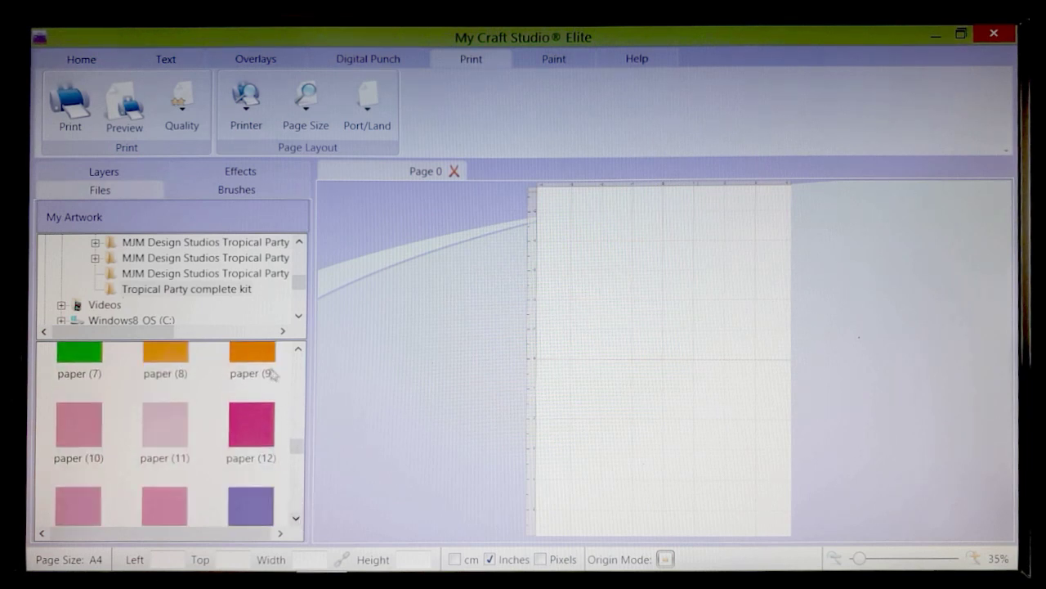
{"action": "left_click_drag", "start_coordinate": [250, 430], "coordinate": [602, 425]}
{"action": "left_click_drag", "start_coordinate": [691, 451], "coordinate": [641, 291]}
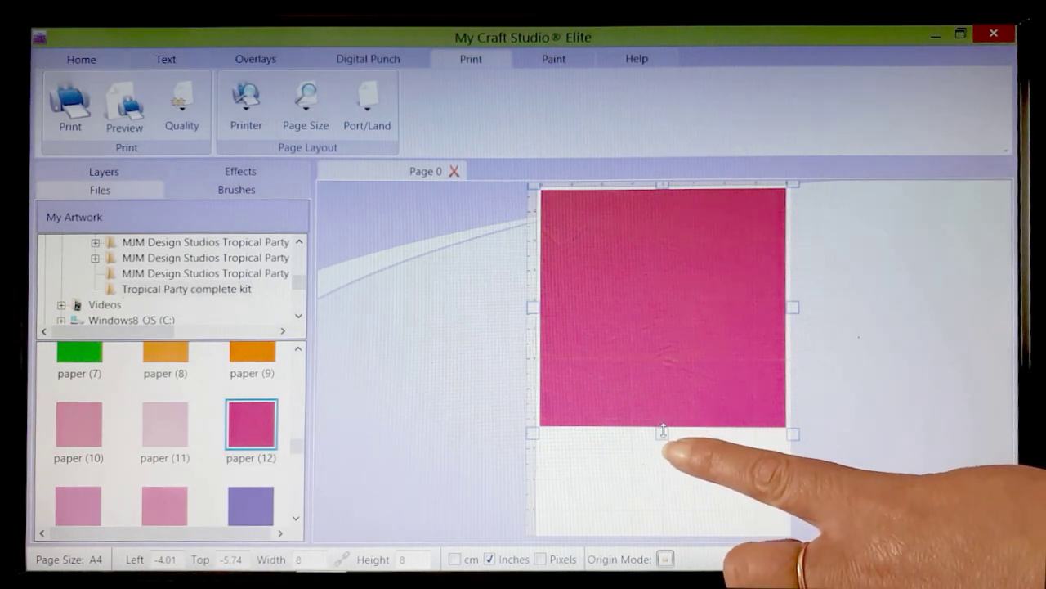
{"action": "left_click_drag", "start_coordinate": [663, 428], "coordinate": [654, 541]}
{"action": "left_click", "coordinate": [507, 433]}
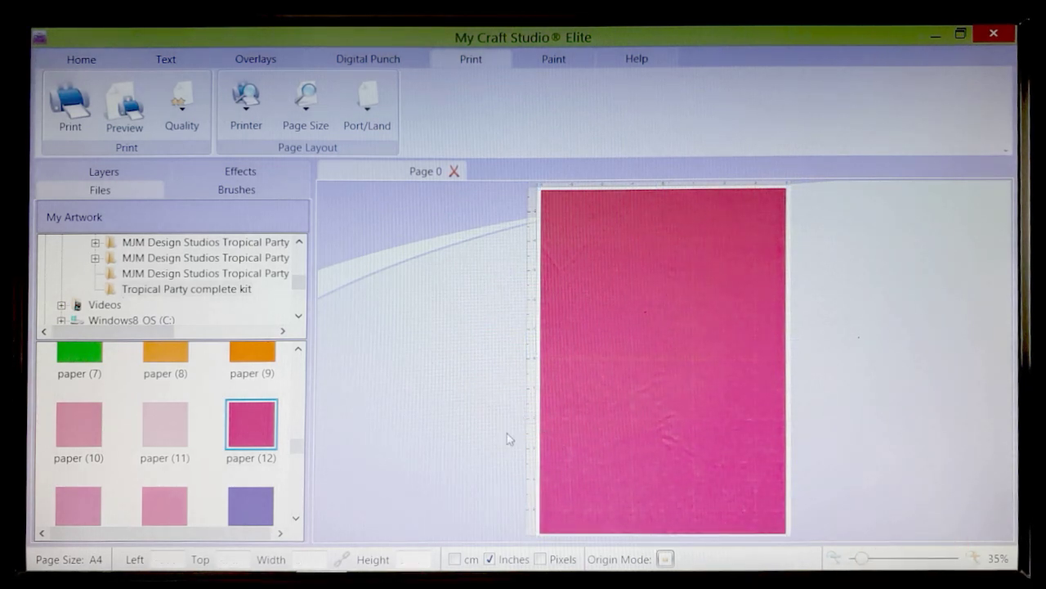
Delete the stretched magenta paper from the page.
{"action": "left_click", "coordinate": [645, 276]}
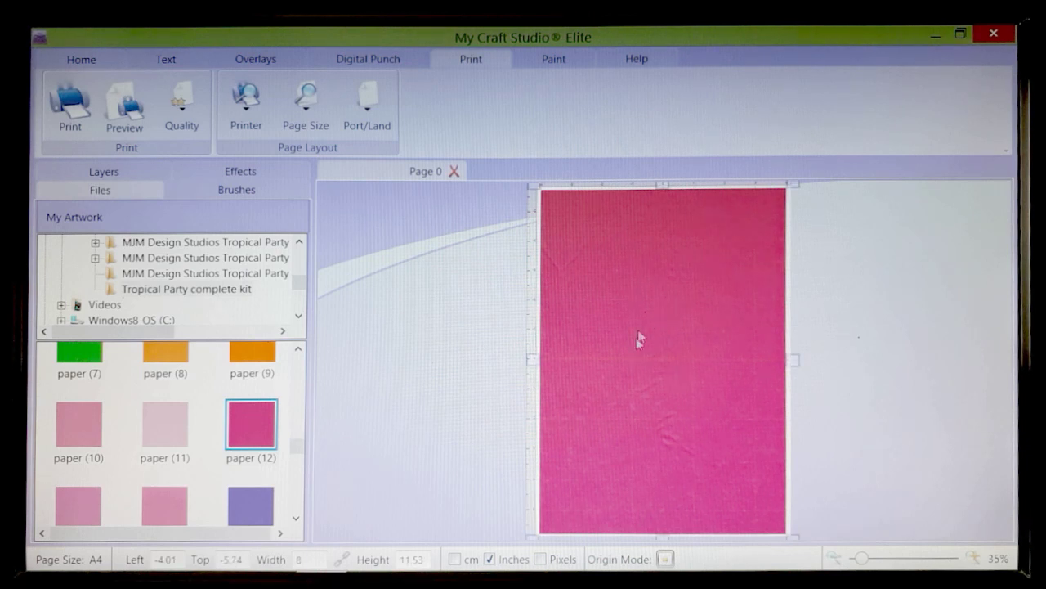
{"action": "key", "text": "Delete"}
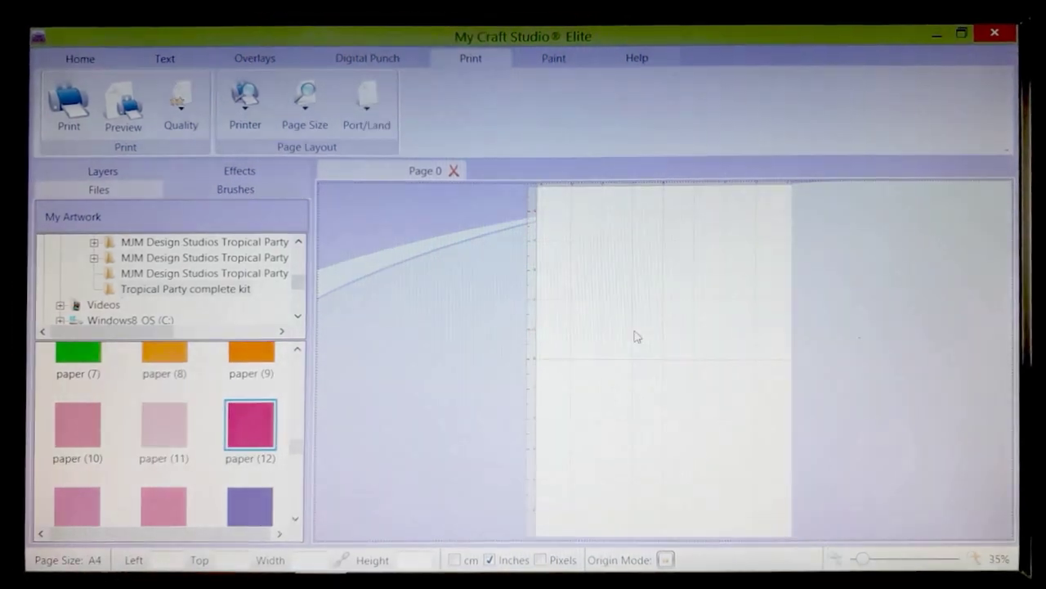
Open the A little birdhouse in your soul complete kit folder in Pictures.
{"action": "mouse_move", "coordinate": [297, 450]}
{"action": "left_mouse_down"}
{"action": "mouse_move", "coordinate": [301, 466]}
{"action": "mouse_move", "coordinate": [303, 456]}
{"action": "left_mouse_up"}
{"action": "left_click_drag", "start_coordinate": [303, 284], "coordinate": [301, 272]}
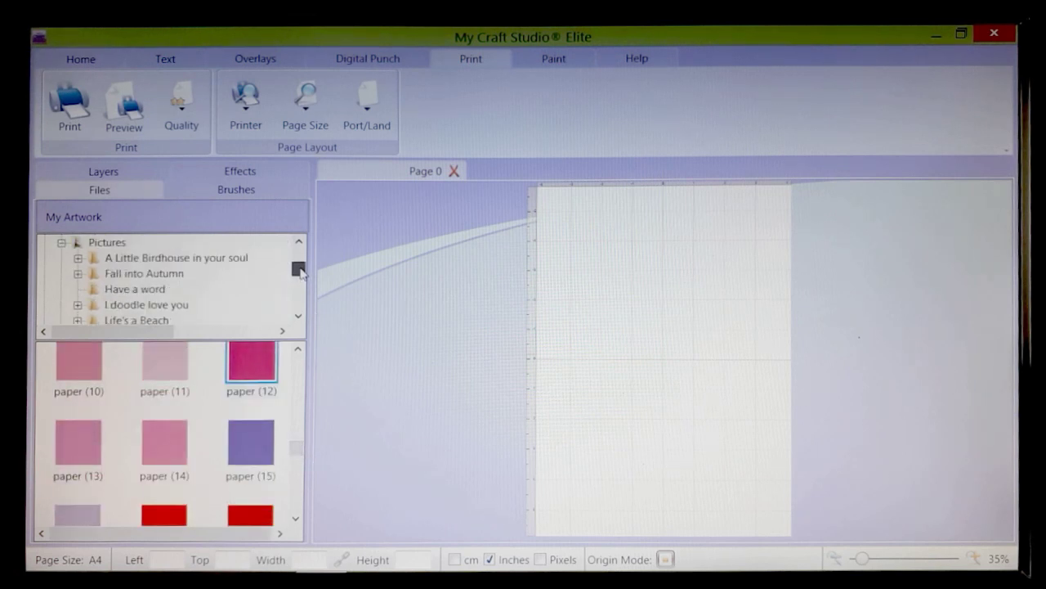
{"action": "left_click", "coordinate": [78, 258]}
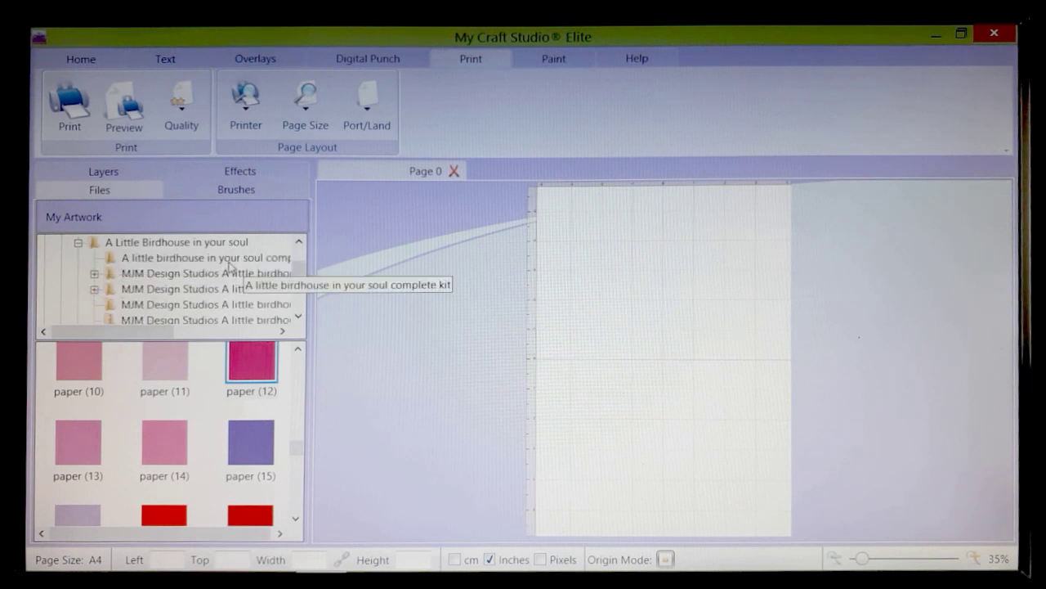
{"action": "left_click", "coordinate": [204, 258]}
Place the heart-patterned paper (14) on the page, aligned to its top edge at about -4.04, -5.72 inches.
{"action": "left_click_drag", "start_coordinate": [298, 363], "coordinate": [284, 489]}
{"action": "scroll", "coordinate": [276, 380], "scroll_direction": "down", "scroll_amount": 3}
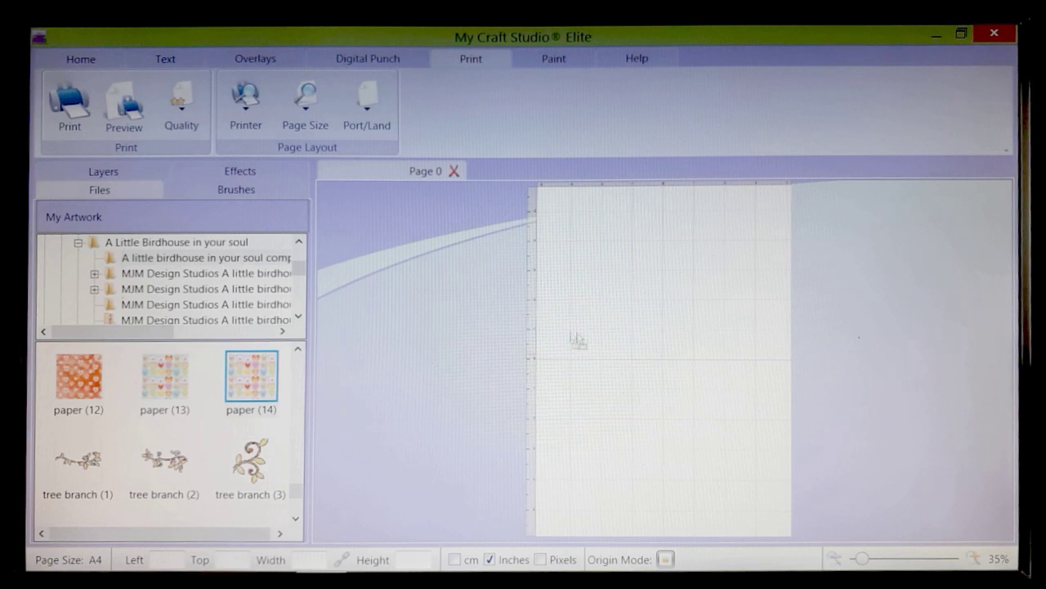
{"action": "left_click_drag", "start_coordinate": [617, 347], "coordinate": [598, 320]}
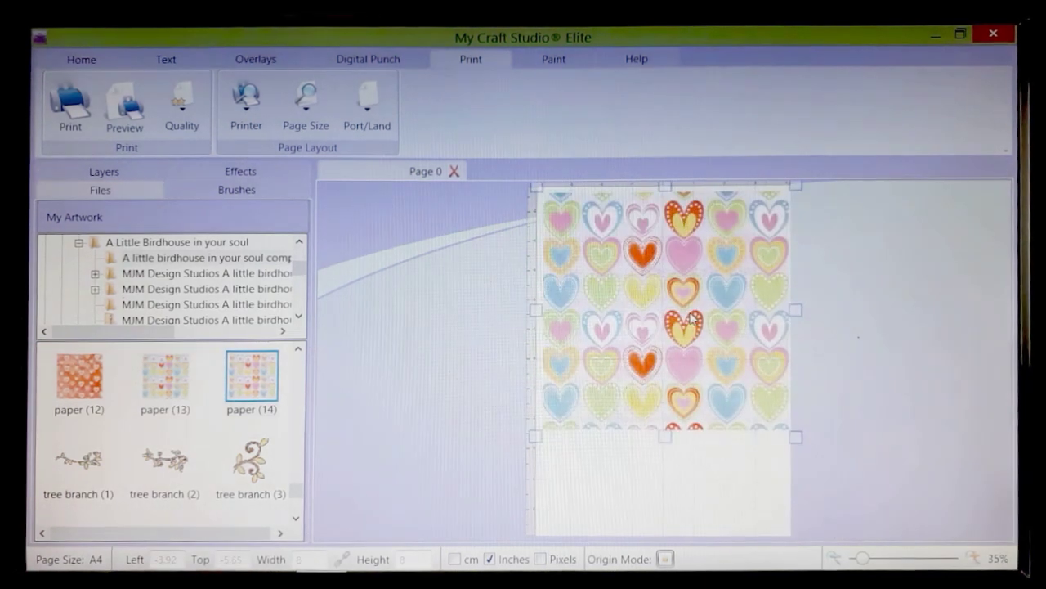
{"action": "left_click_drag", "start_coordinate": [689, 317], "coordinate": [689, 315]}
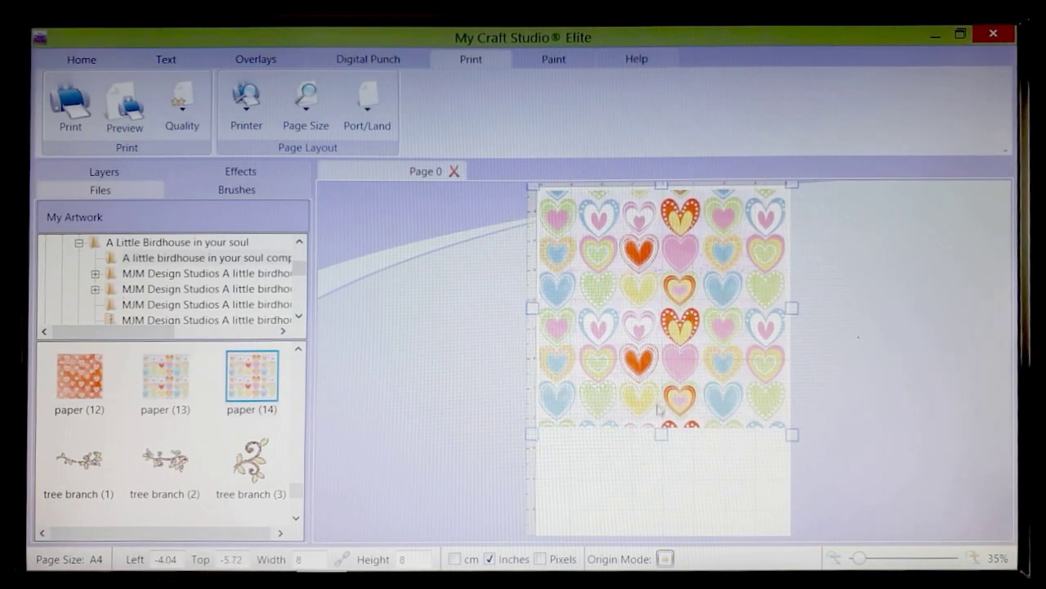
Stretch the heart paper downward to about 11.48 inches high, and undo the stretch.
{"action": "left_click_drag", "start_coordinate": [662, 436], "coordinate": [657, 538]}
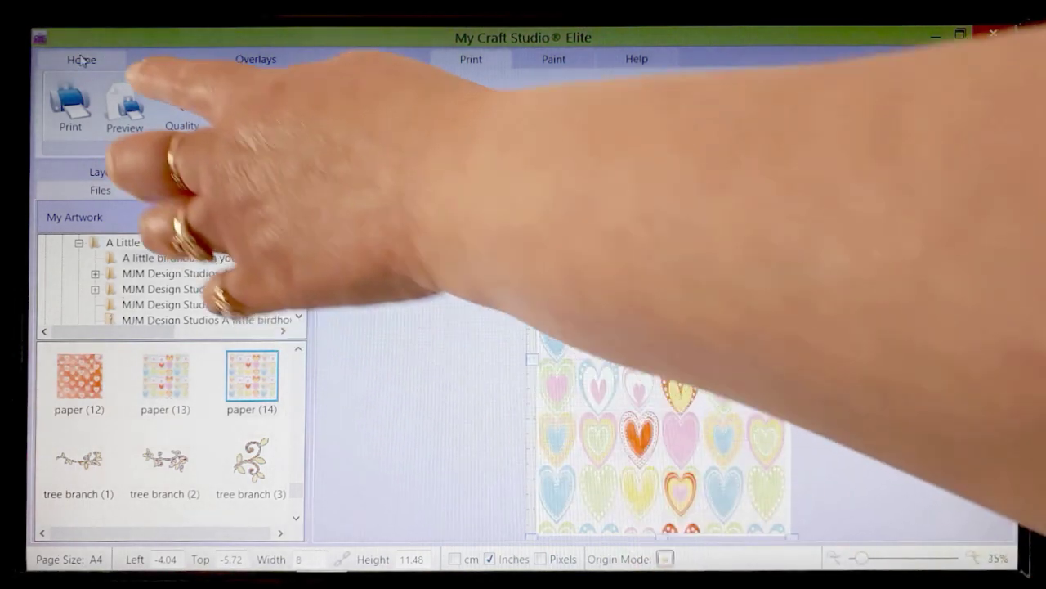
{"action": "left_click", "coordinate": [82, 60]}
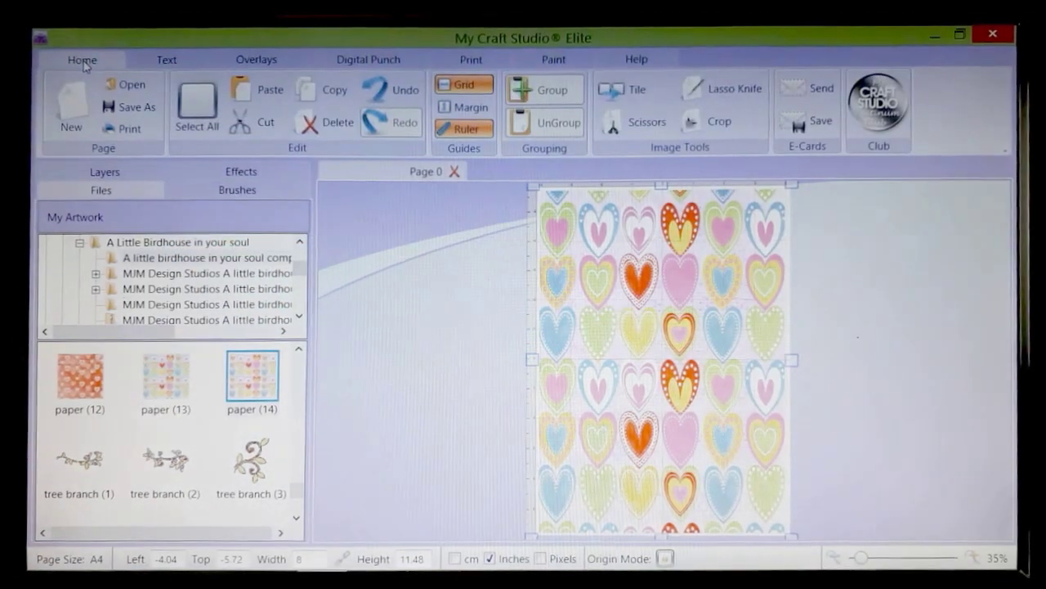
{"action": "left_click", "coordinate": [392, 91]}
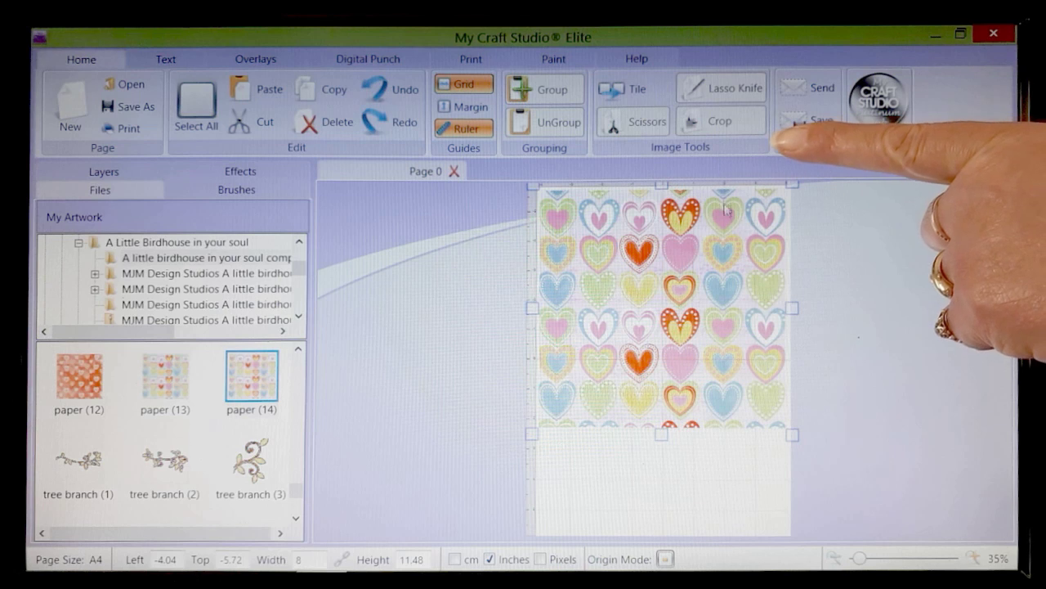
Crop the heart paper to roughly its left half and enlarge it proportionally to about 6.29 × 11.39 inches.
{"action": "left_click", "coordinate": [685, 300]}
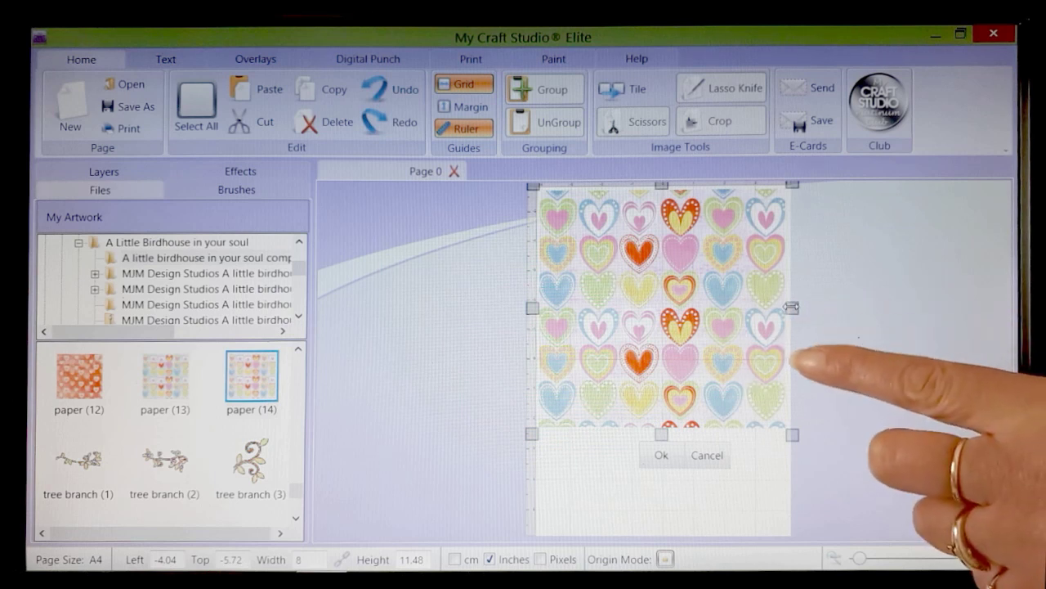
{"action": "left_click_drag", "start_coordinate": [791, 307], "coordinate": [680, 307]}
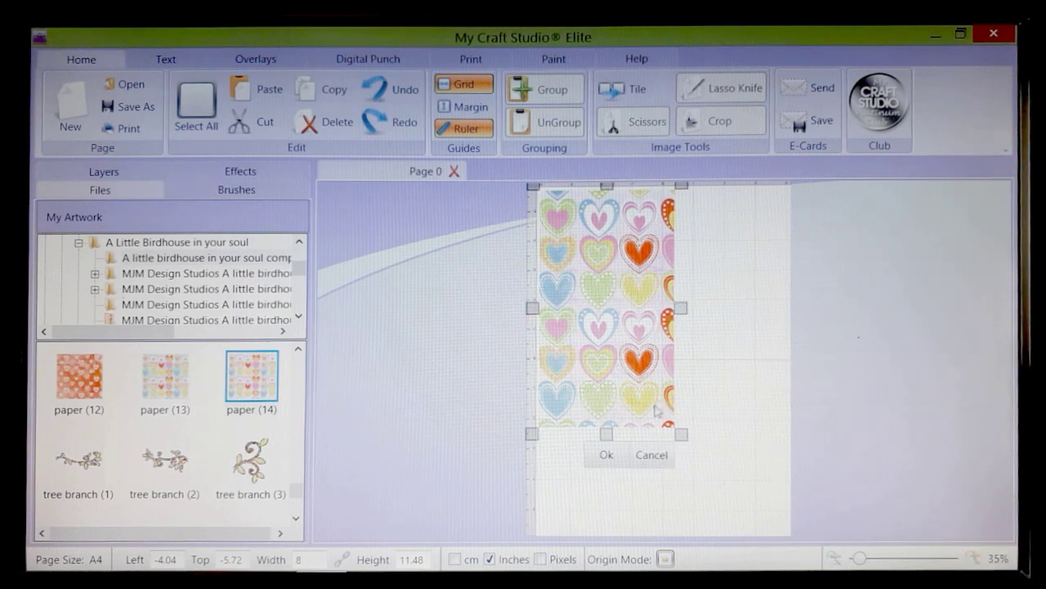
{"action": "left_click", "coordinate": [606, 457]}
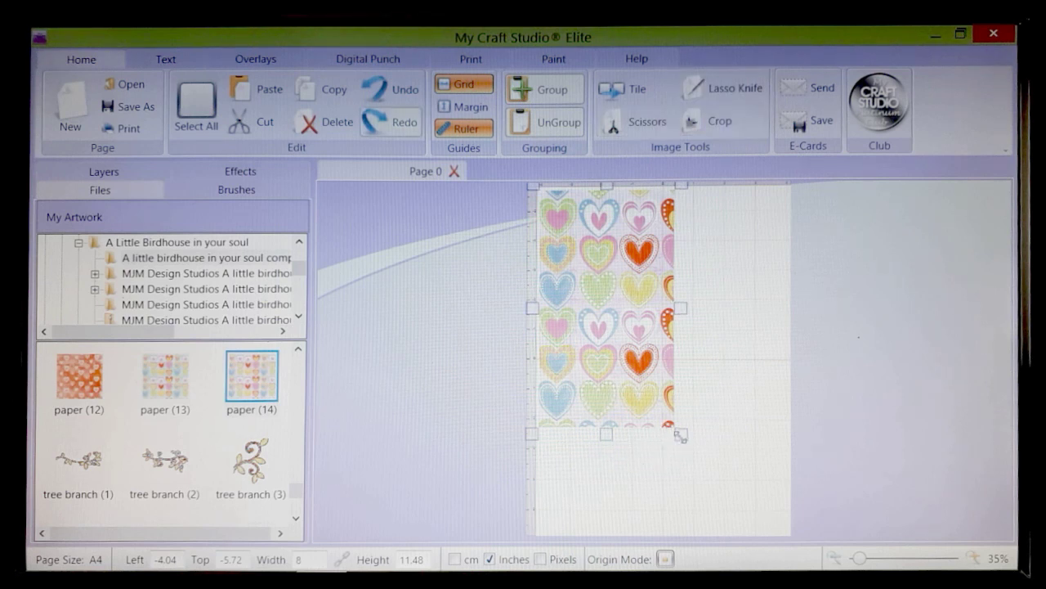
{"action": "left_click_drag", "start_coordinate": [680, 435], "coordinate": [744, 540]}
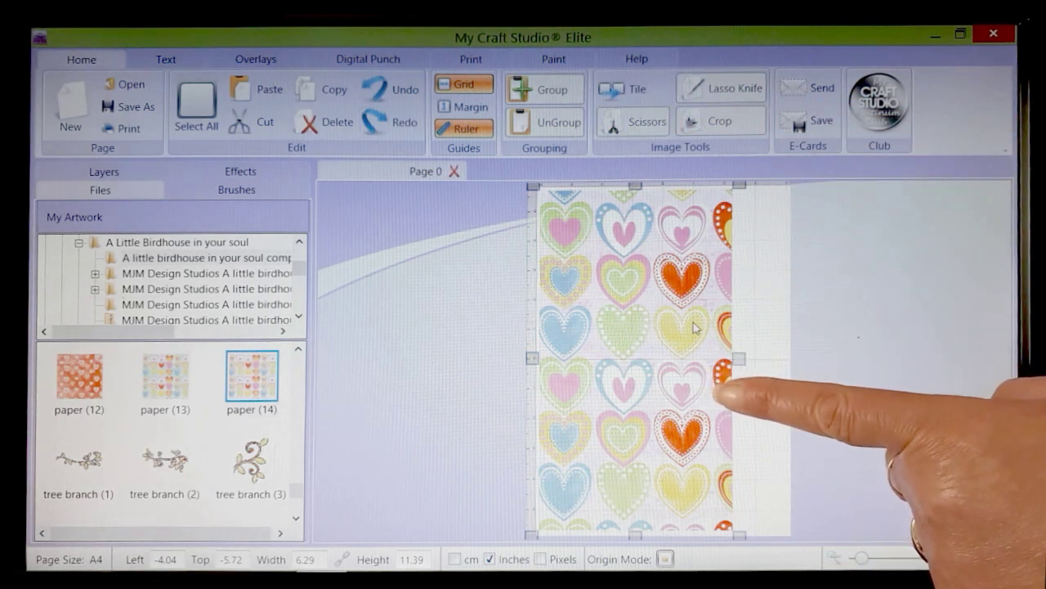
Widen the heart paper's crop to about 8.07 inches so the pattern spans the page's full width, and apply it.
{"action": "left_click_drag", "start_coordinate": [738, 359], "coordinate": [790, 362]}
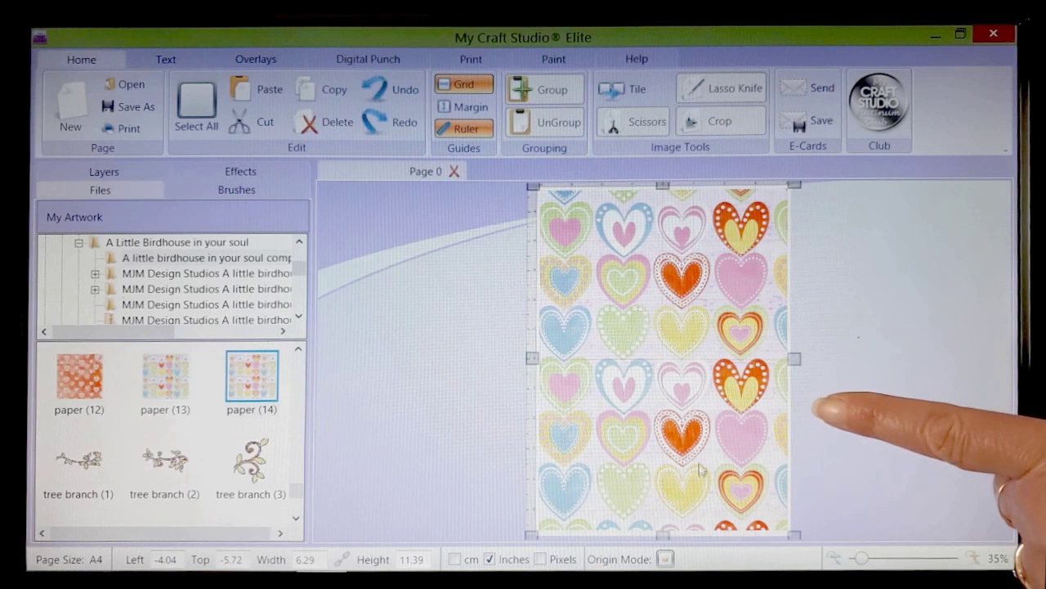
{"action": "left_click", "coordinate": [835, 561]}
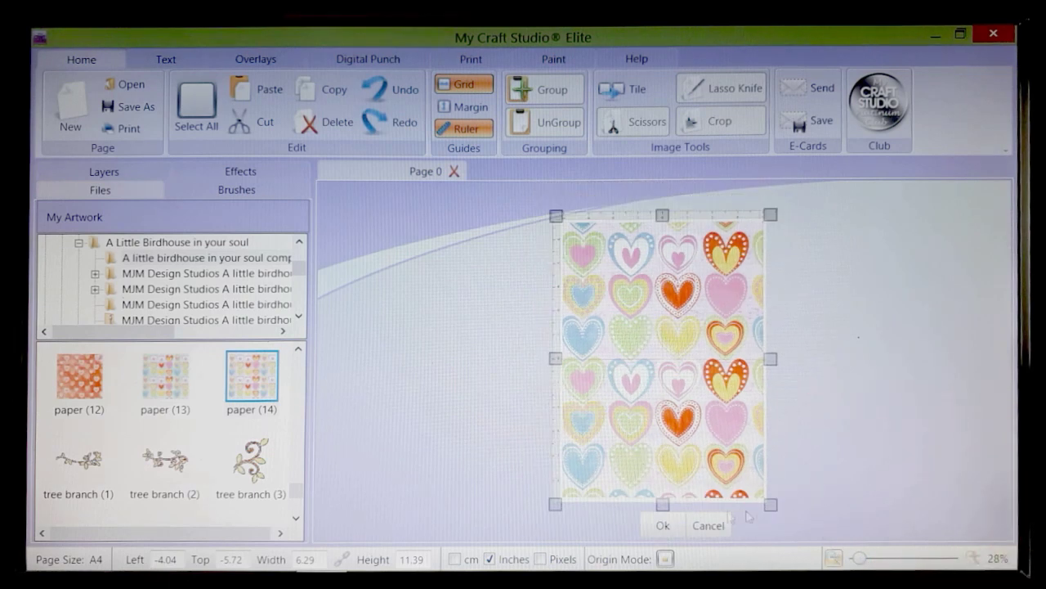
{"action": "left_click", "coordinate": [662, 526]}
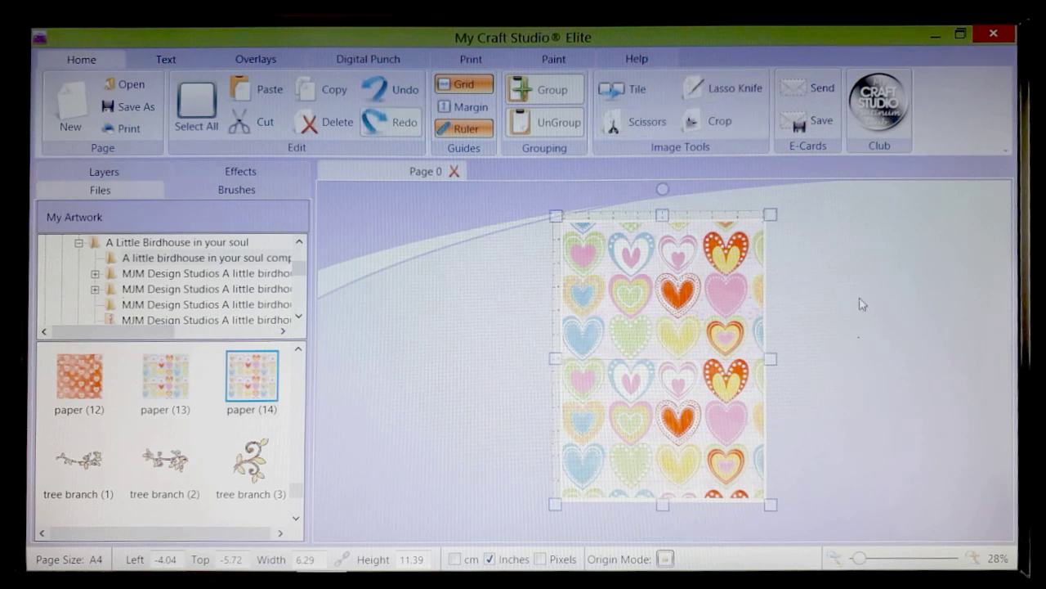
{"action": "left_click", "coordinate": [862, 304]}
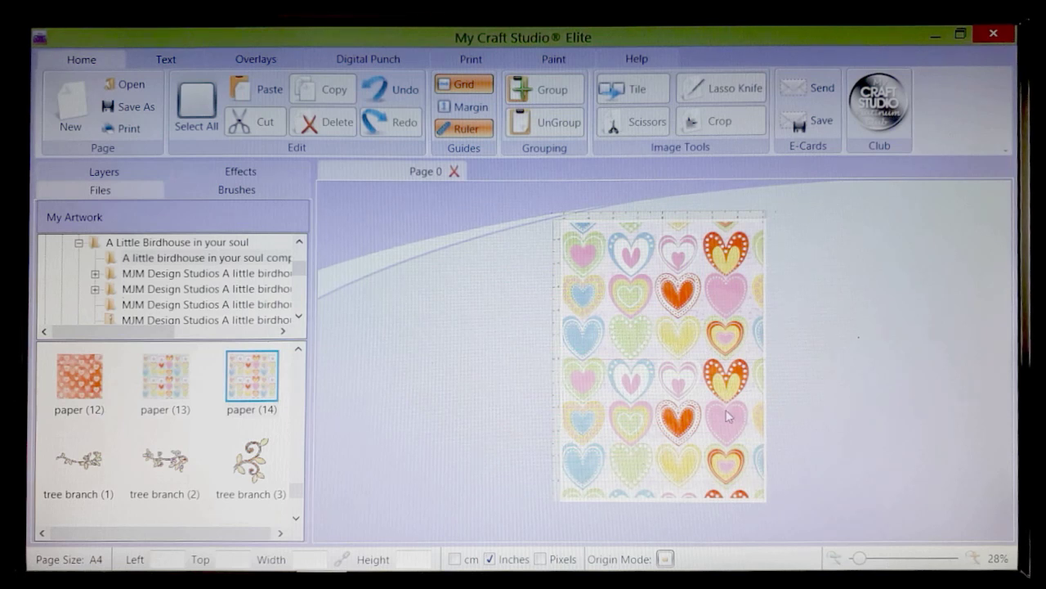
Delete the heart paper from the page.
{"action": "left_click", "coordinate": [685, 365]}
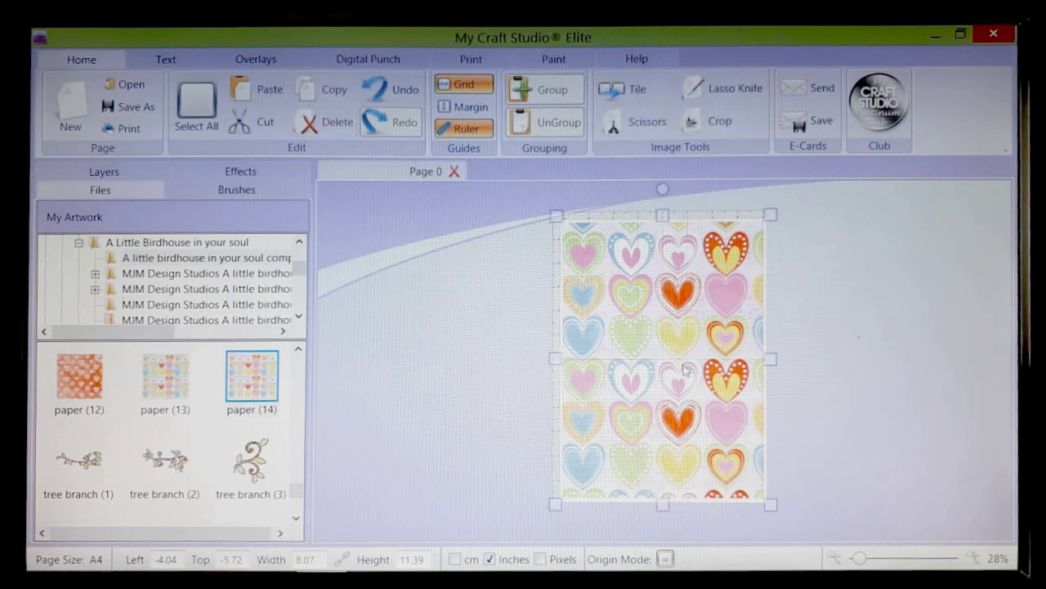
{"action": "key", "text": "Delete"}
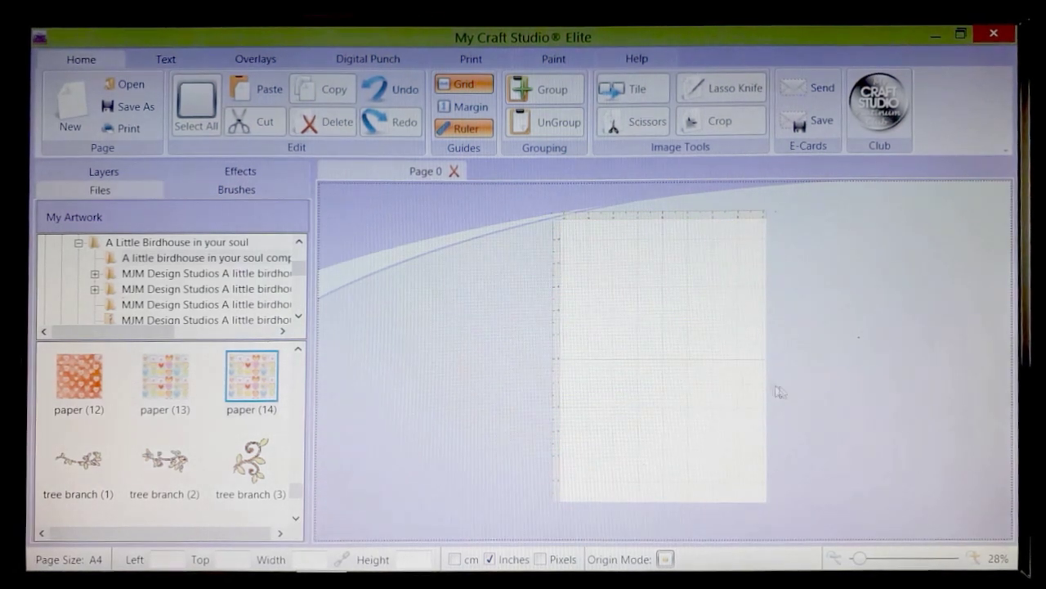
Open the Tropical Party complete kit folder in the artwork files.
{"action": "left_click", "coordinate": [974, 559]}
{"action": "left_click", "coordinate": [974, 559]}
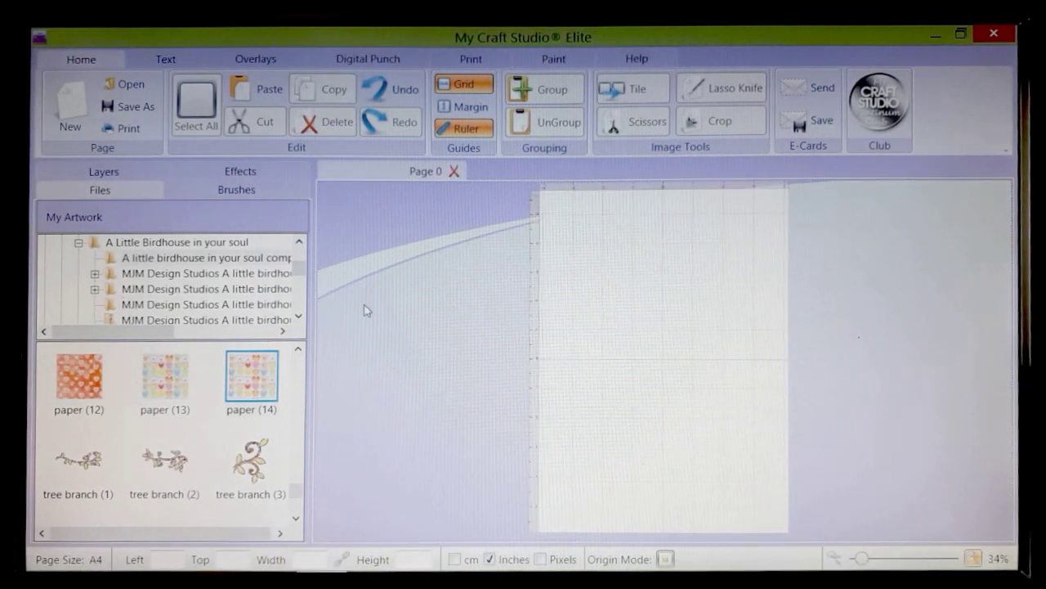
{"action": "scroll", "coordinate": [301, 322], "scroll_direction": "down", "scroll_amount": 3}
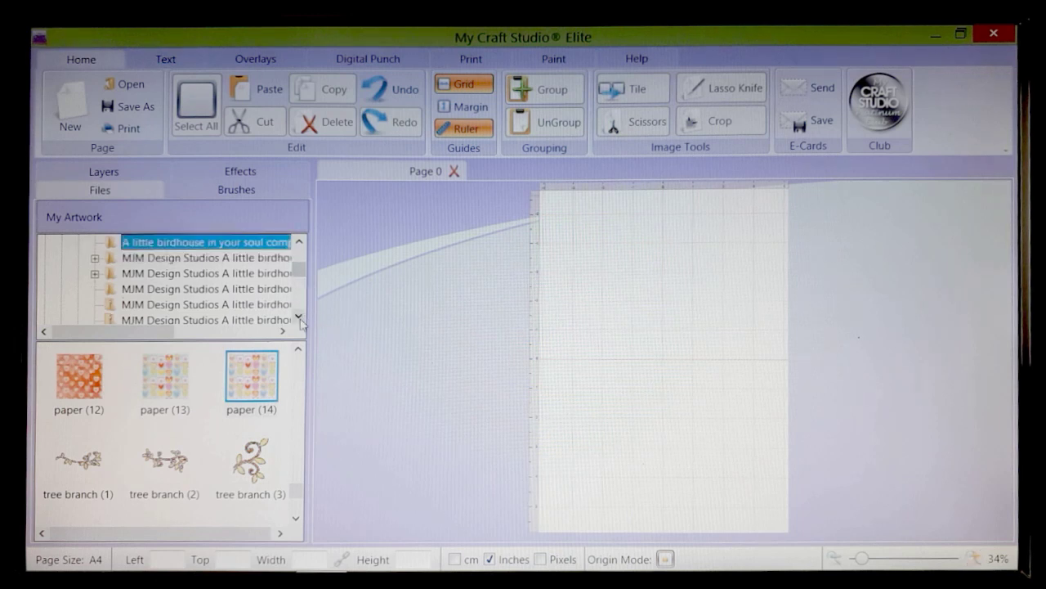
{"action": "left_click", "coordinate": [300, 318]}
{"action": "left_click", "coordinate": [299, 318]}
{"action": "left_click", "coordinate": [299, 318]}
{"action": "left_click", "coordinate": [299, 318]}
{"action": "left_click", "coordinate": [299, 318]}
{"action": "left_click", "coordinate": [299, 318]}
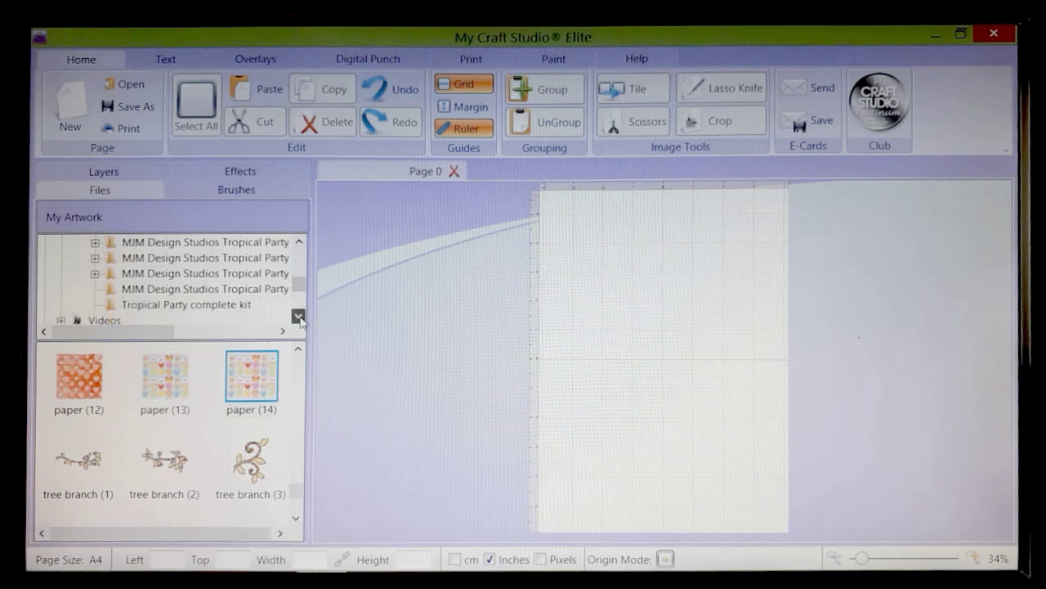
{"action": "left_click", "coordinate": [238, 306]}
Place the llama 3 image near the page's top-left corner and scale it to about 3.36 × 4.45 inches.
{"action": "left_click_drag", "start_coordinate": [299, 369], "coordinate": [298, 459]}
{"action": "left_click_drag", "start_coordinate": [299, 527], "coordinate": [300, 529]}
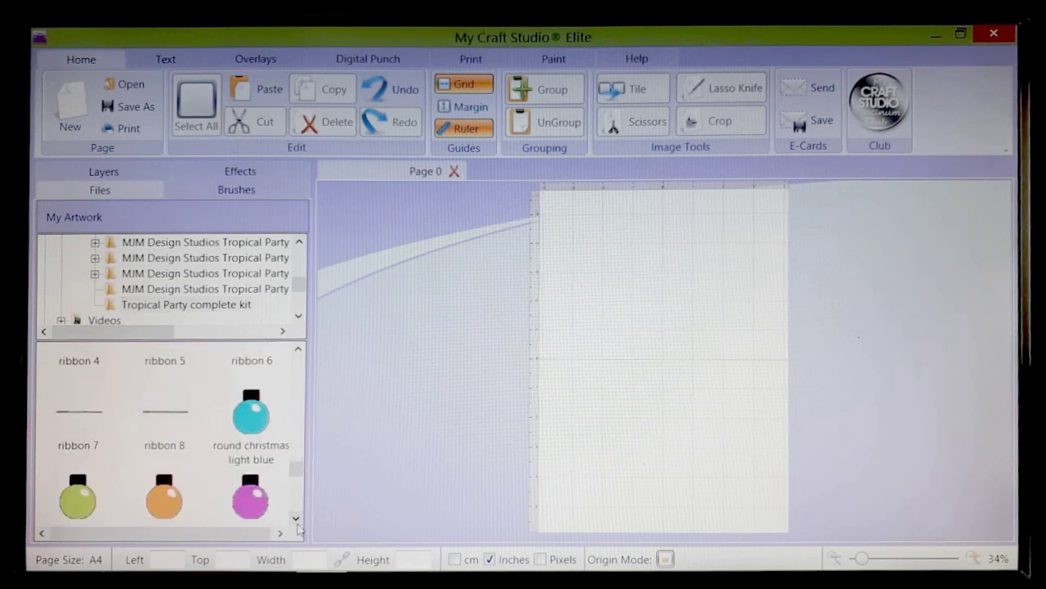
{"action": "left_click_drag", "start_coordinate": [299, 351], "coordinate": [300, 352]}
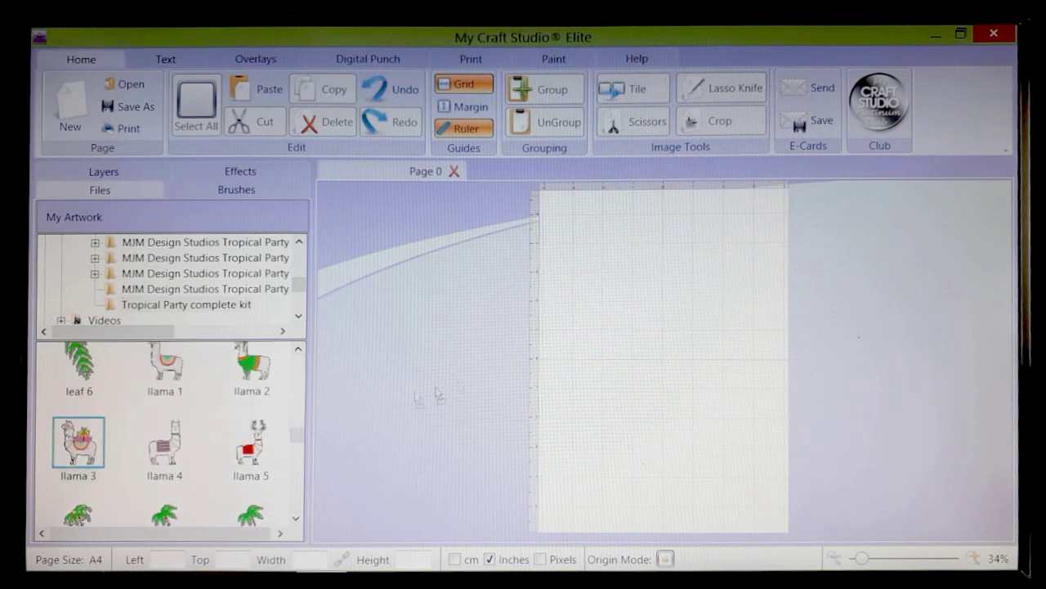
{"action": "left_click_drag", "start_coordinate": [606, 300], "coordinate": [606, 300]}
{"action": "left_click_drag", "start_coordinate": [680, 378], "coordinate": [655, 349]}
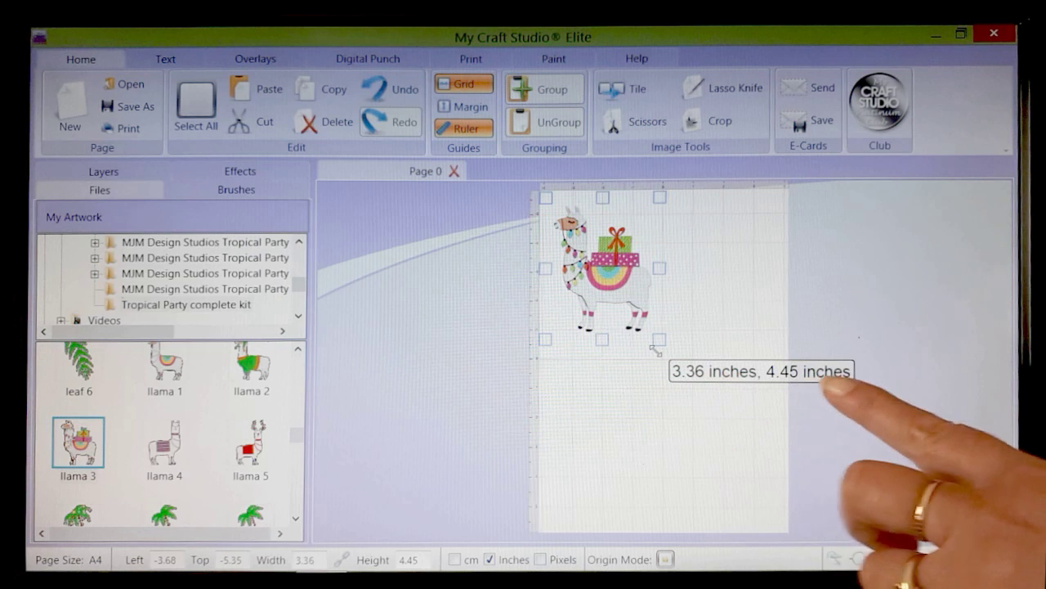
{"action": "left_click_drag", "start_coordinate": [655, 349], "coordinate": [655, 350]}
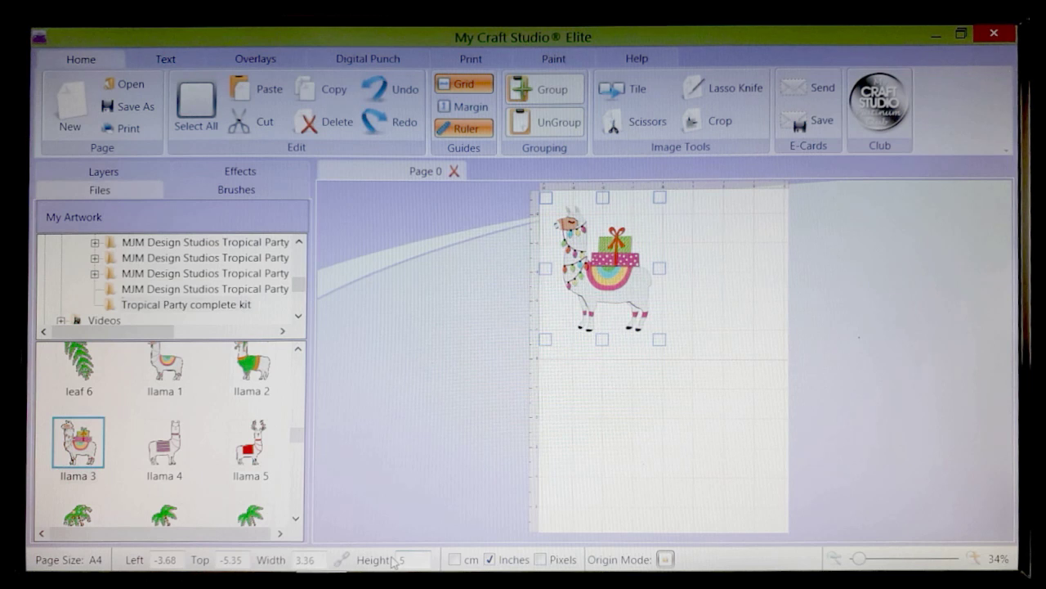
Set the llama's height to 5 inches, and shrink it to about 3.22 × 4.26 inches in the page's top-left corner.
{"action": "key", "text": "Return"}
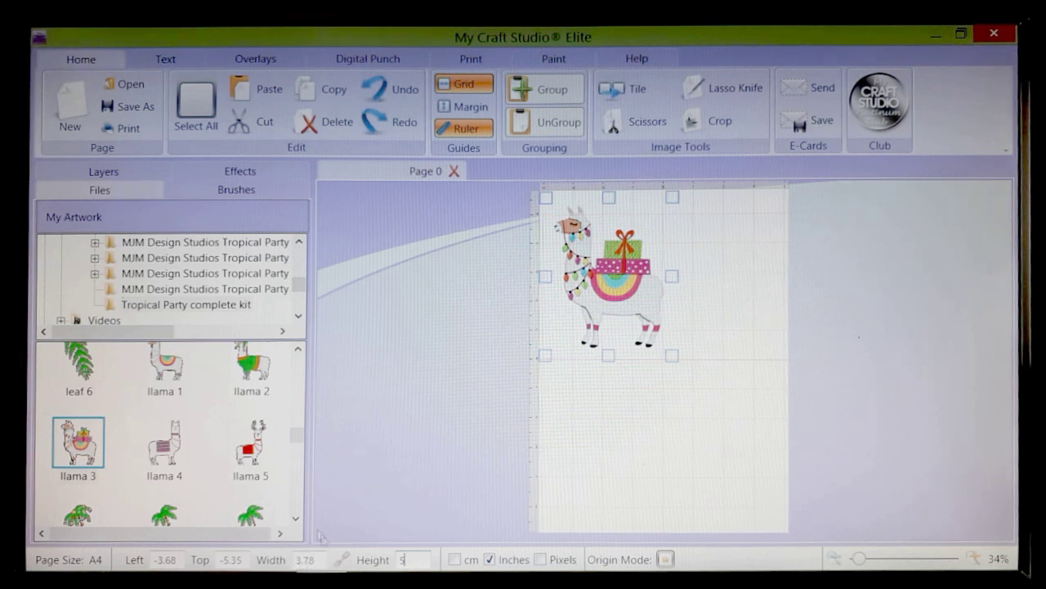
{"action": "left_click_drag", "start_coordinate": [672, 358], "coordinate": [622, 292]}
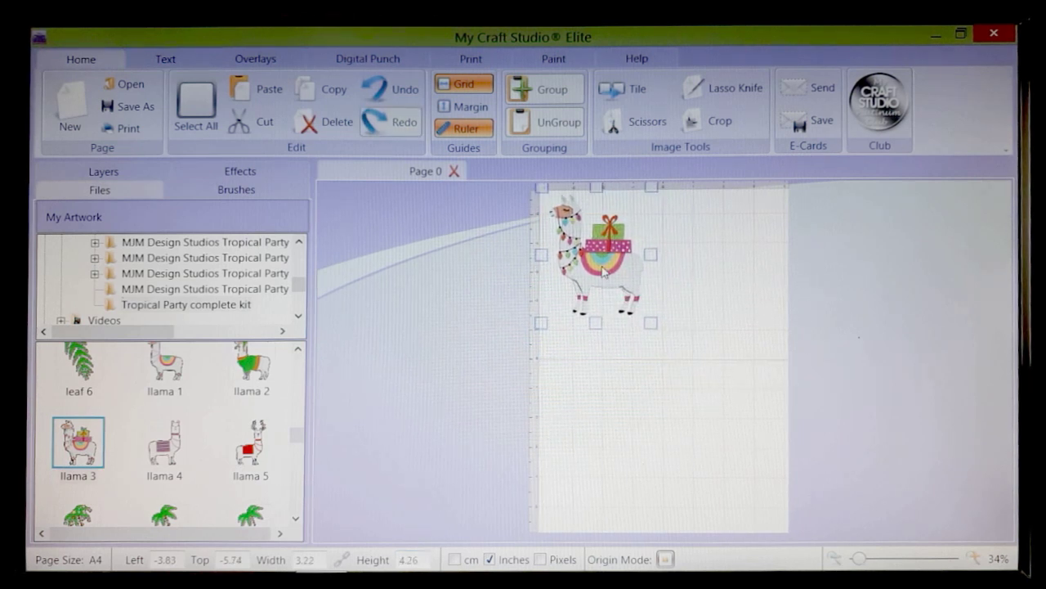
Duplicate the llama and place the copy to the right of the original at about -0.3, -5.79 inches.
{"action": "right_click", "coordinate": [600, 270]}
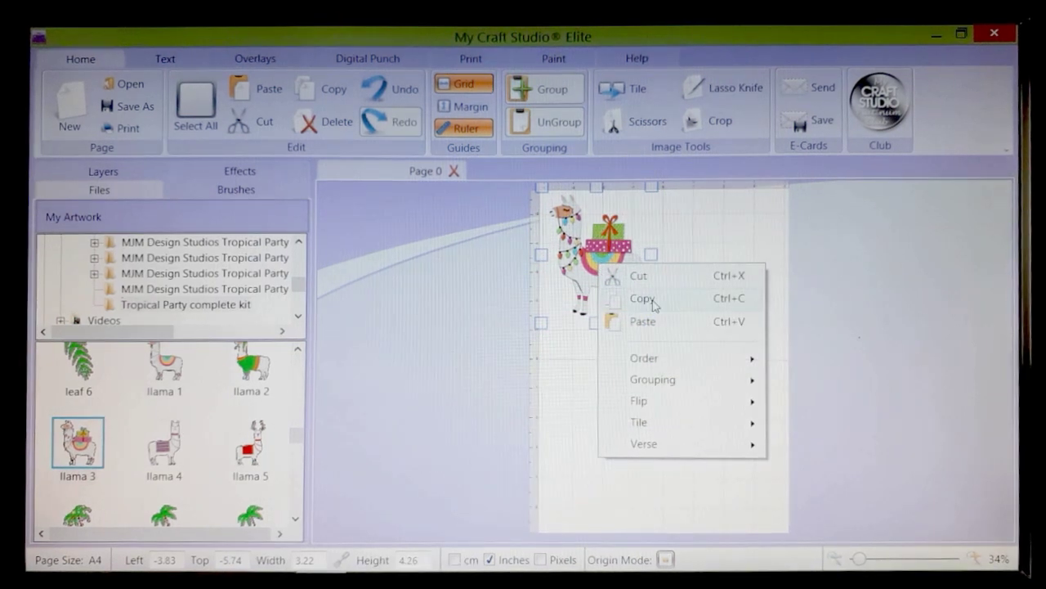
{"action": "left_click", "coordinate": [654, 303]}
{"action": "right_click", "coordinate": [622, 267]}
{"action": "left_click", "coordinate": [665, 324]}
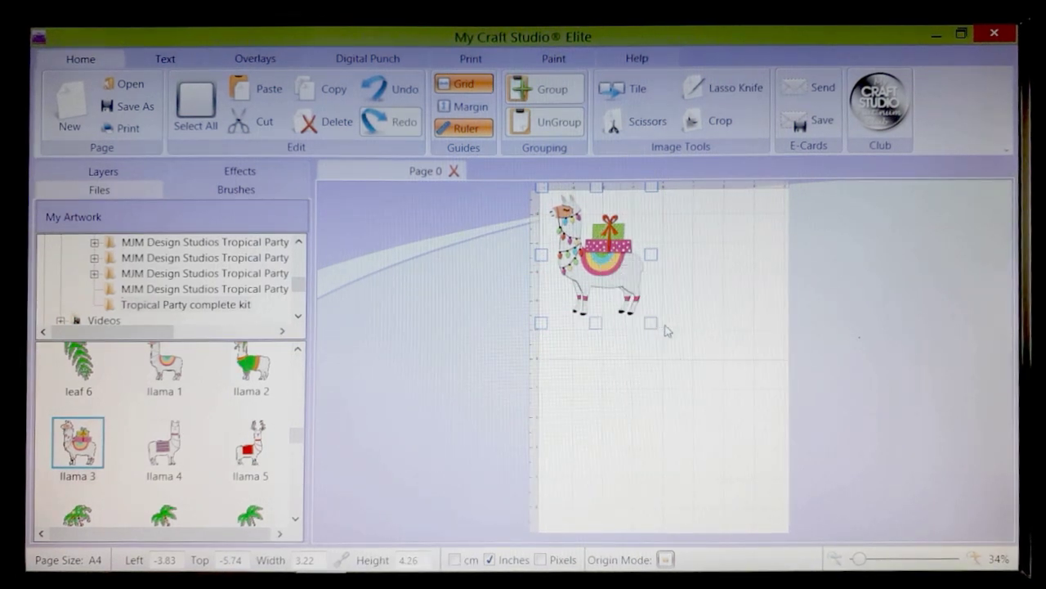
{"action": "left_click_drag", "start_coordinate": [598, 257], "coordinate": [693, 268]}
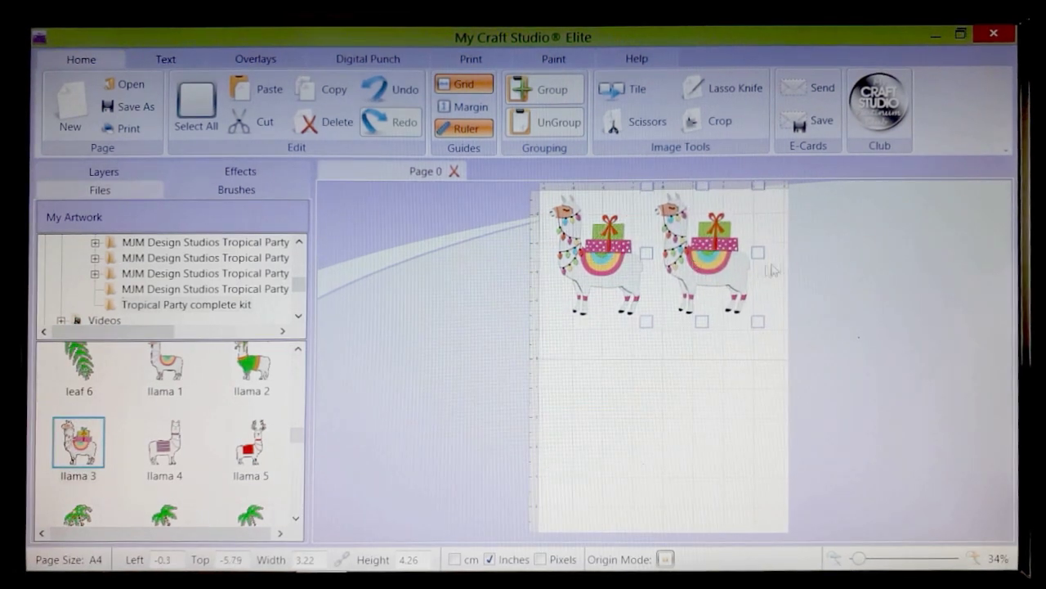
{"action": "left_click", "coordinate": [883, 286]}
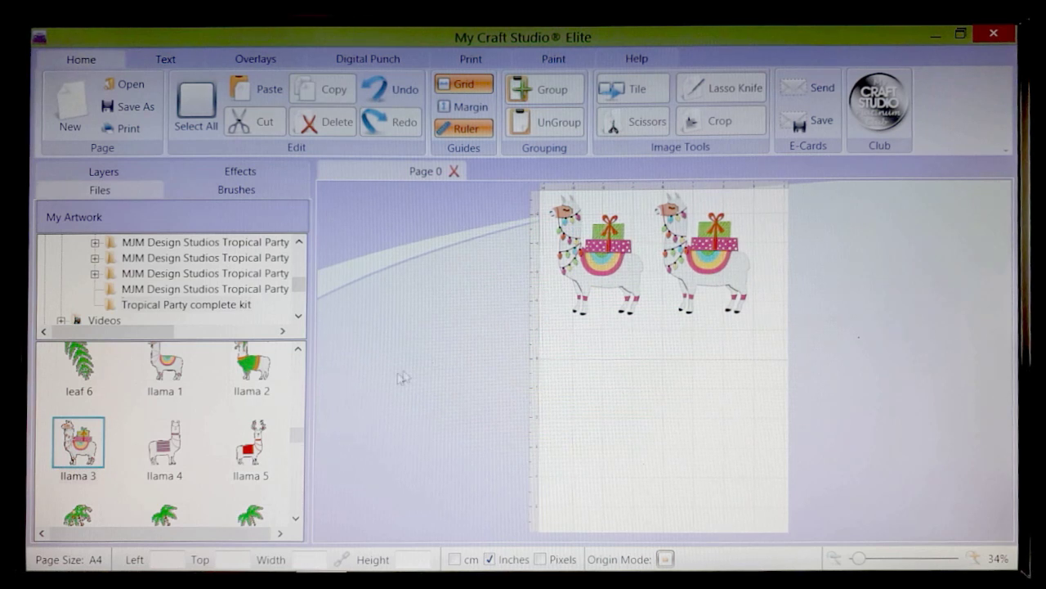
Place the cocktail 3 image below the left llama and enlarge it to about 2.78 × 3.5 inches.
{"action": "left_click_drag", "start_coordinate": [296, 440], "coordinate": [296, 409]}
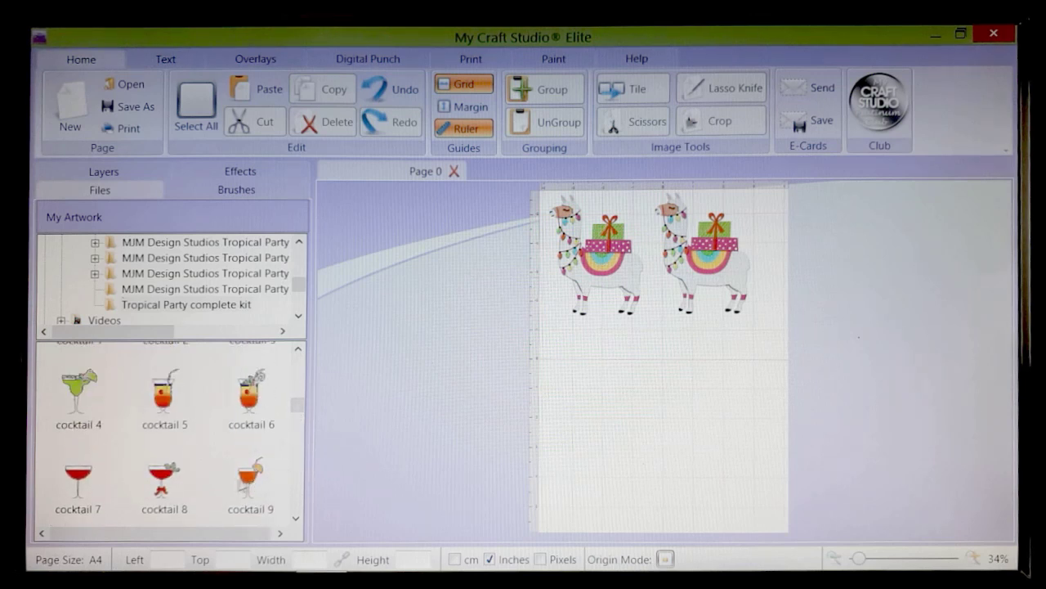
{"action": "left_click_drag", "start_coordinate": [295, 413], "coordinate": [299, 402]}
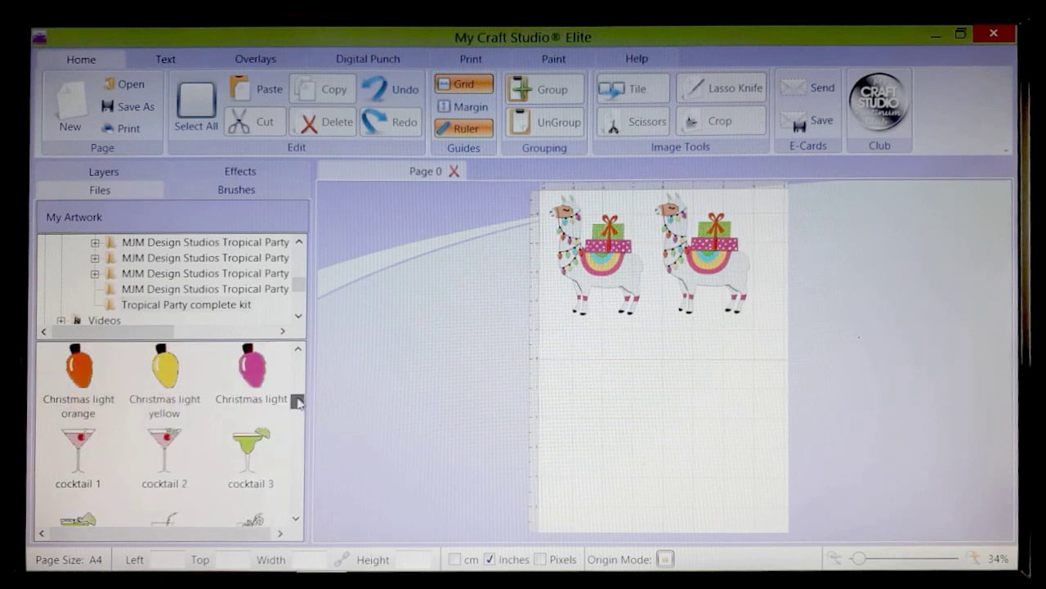
{"action": "left_click", "coordinate": [253, 448]}
{"action": "left_click_drag", "start_coordinate": [623, 413], "coordinate": [579, 360]}
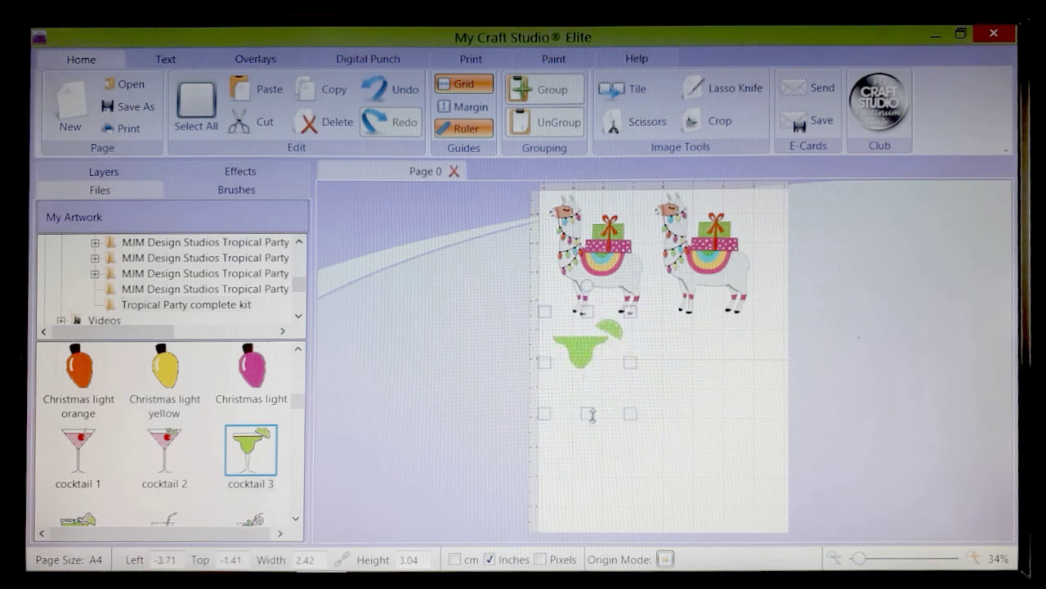
{"action": "left_click_drag", "start_coordinate": [629, 412], "coordinate": [641, 426]}
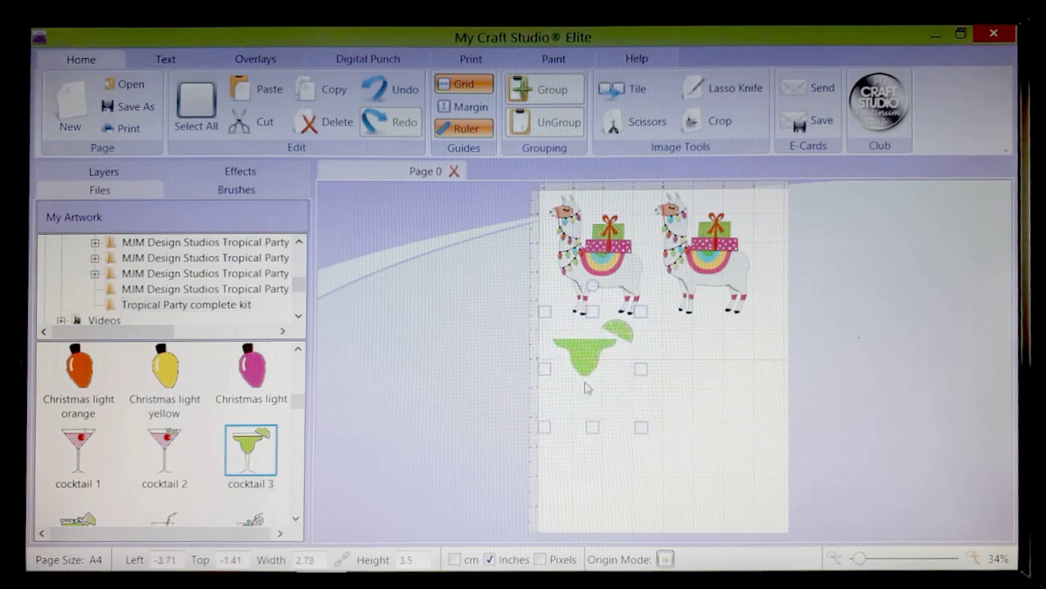
{"action": "left_click", "coordinate": [589, 391]}
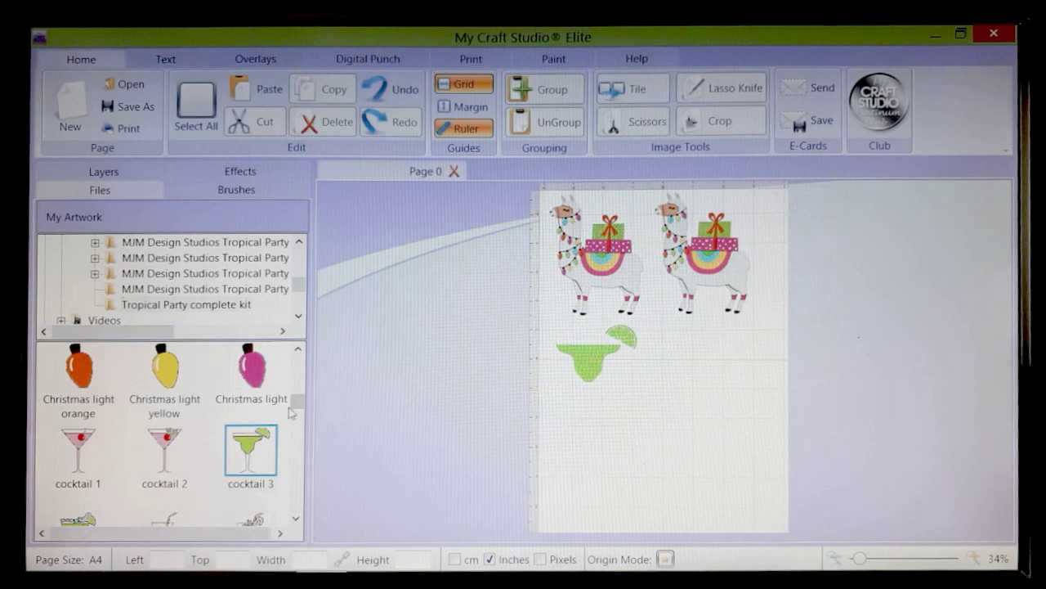
Place the bunting 2 image at the bottom of the page and enlarge it to span most of the page width.
{"action": "mouse_move", "coordinate": [297, 400]}
{"action": "left_mouse_down"}
{"action": "mouse_move", "coordinate": [297, 391]}
{"action": "mouse_move", "coordinate": [297, 400]}
{"action": "left_mouse_up"}
{"action": "left_click_drag", "start_coordinate": [164, 408], "coordinate": [594, 486]}
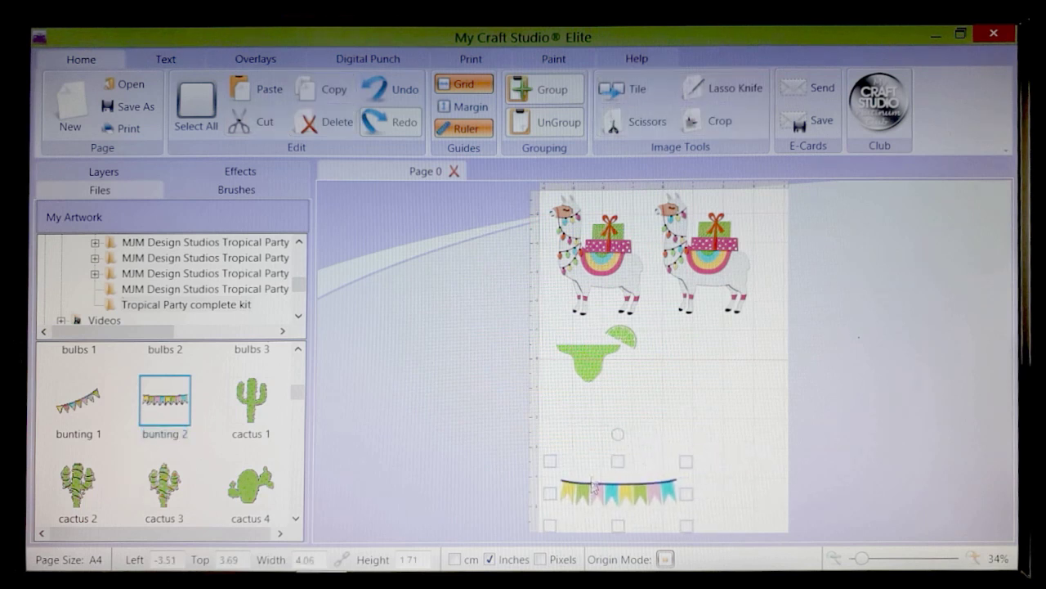
{"action": "left_click_drag", "start_coordinate": [691, 461], "coordinate": [773, 425]}
{"action": "left_click_drag", "start_coordinate": [730, 471], "coordinate": [732, 498]}
{"action": "left_click", "coordinate": [443, 459]}
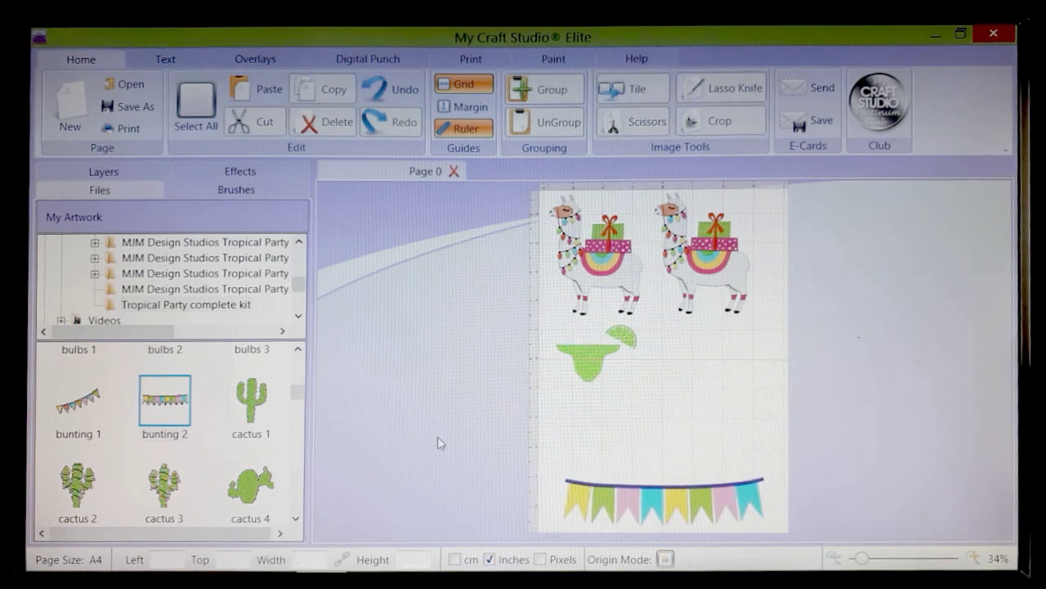
Place the toucan 1 image below the right llama at about -0.18, -0.9 inches, sized about 3.81 × 3.45 inches.
{"action": "left_click", "coordinate": [296, 518]}
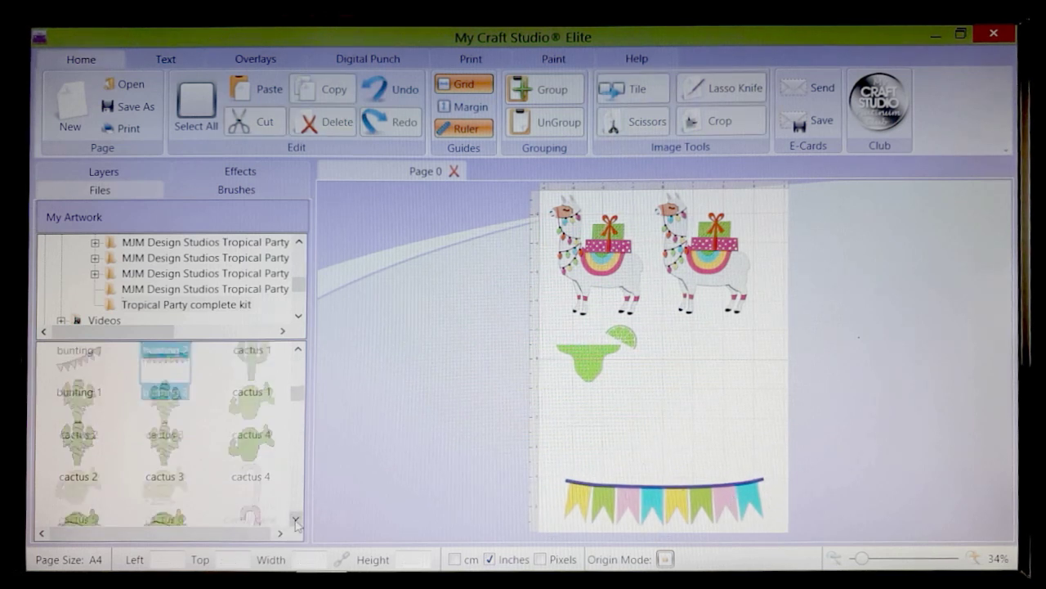
{"action": "left_click_drag", "start_coordinate": [295, 518], "coordinate": [295, 519]}
{"action": "left_click_drag", "start_coordinate": [164, 442], "coordinate": [598, 417]}
{"action": "left_click_drag", "start_coordinate": [661, 395], "coordinate": [661, 396]}
{"action": "left_click_drag", "start_coordinate": [687, 442], "coordinate": [688, 408]}
{"action": "mouse_move", "coordinate": [759, 347]}
{"action": "left_mouse_down"}
{"action": "mouse_move", "coordinate": [789, 314]}
{"action": "mouse_move", "coordinate": [750, 357]}
{"action": "left_mouse_up"}
Flip the toucan horizontally so its beak points left, and deselect it.
{"action": "right_click", "coordinate": [699, 398]}
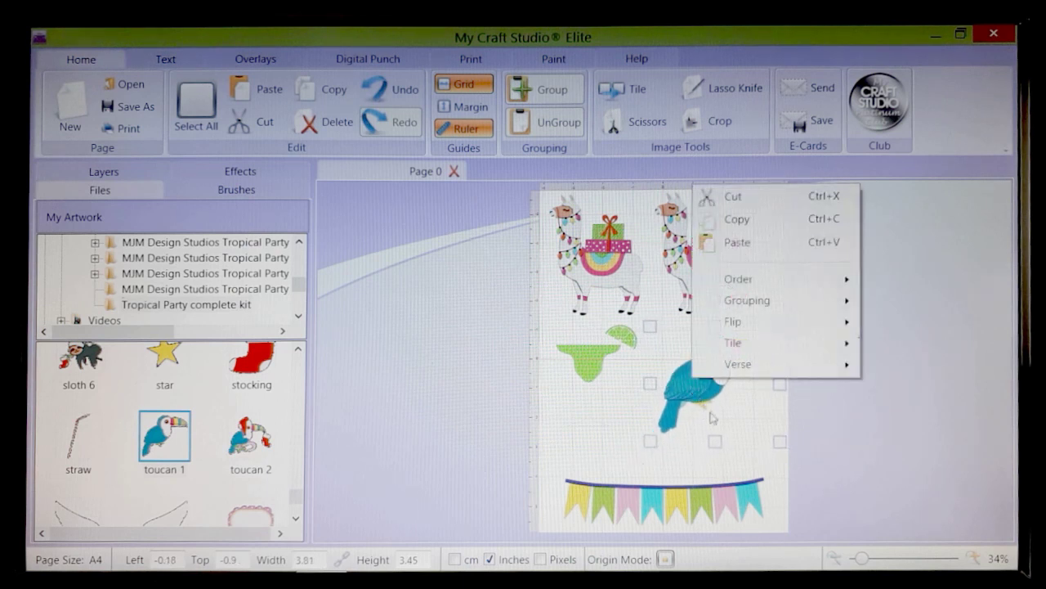
{"action": "mouse_move", "coordinate": [735, 327]}
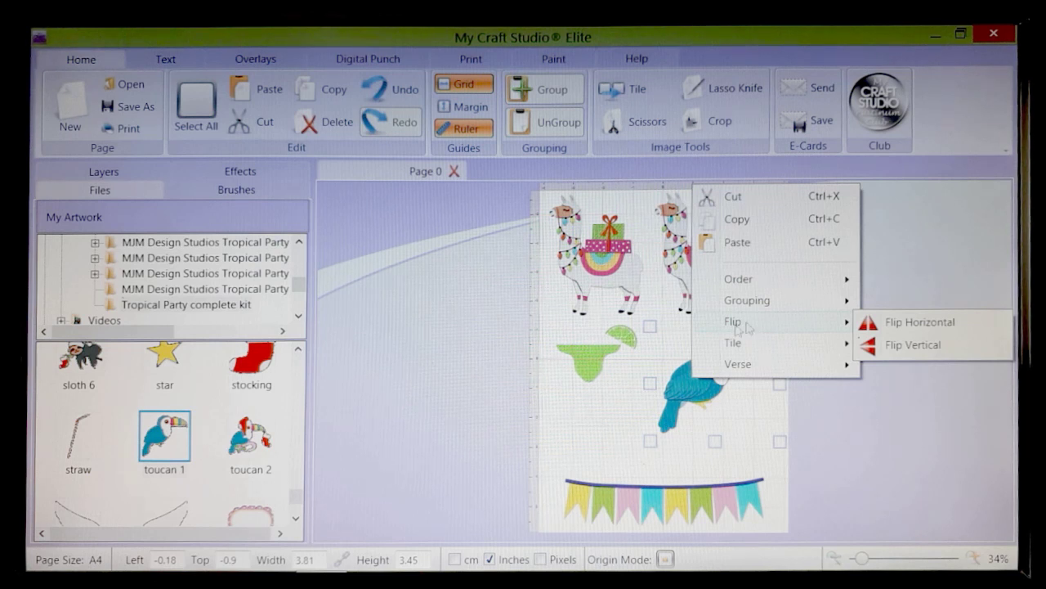
{"action": "left_click", "coordinate": [903, 328]}
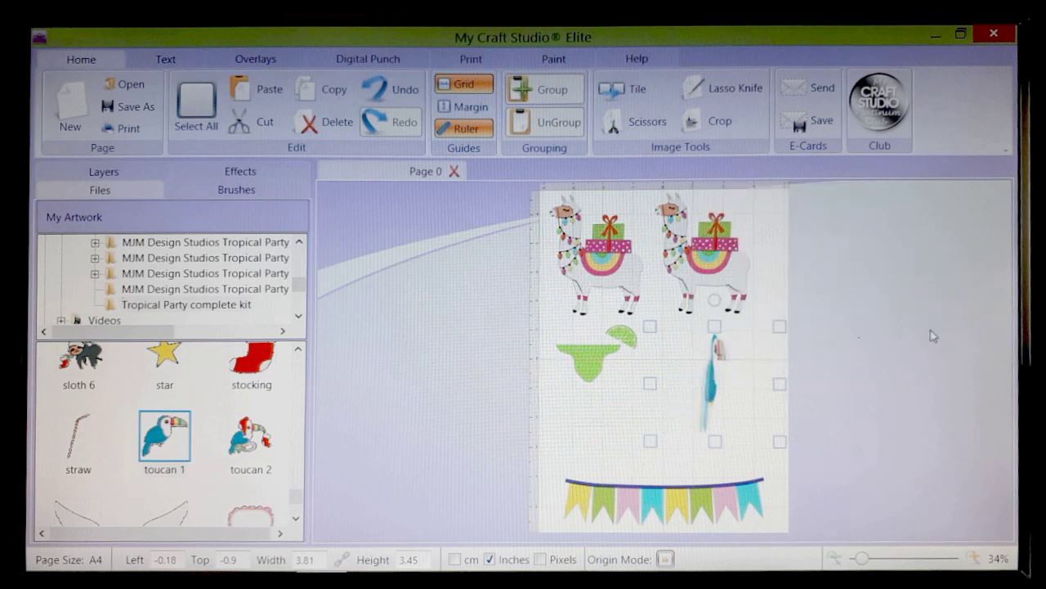
{"action": "left_click", "coordinate": [908, 445]}
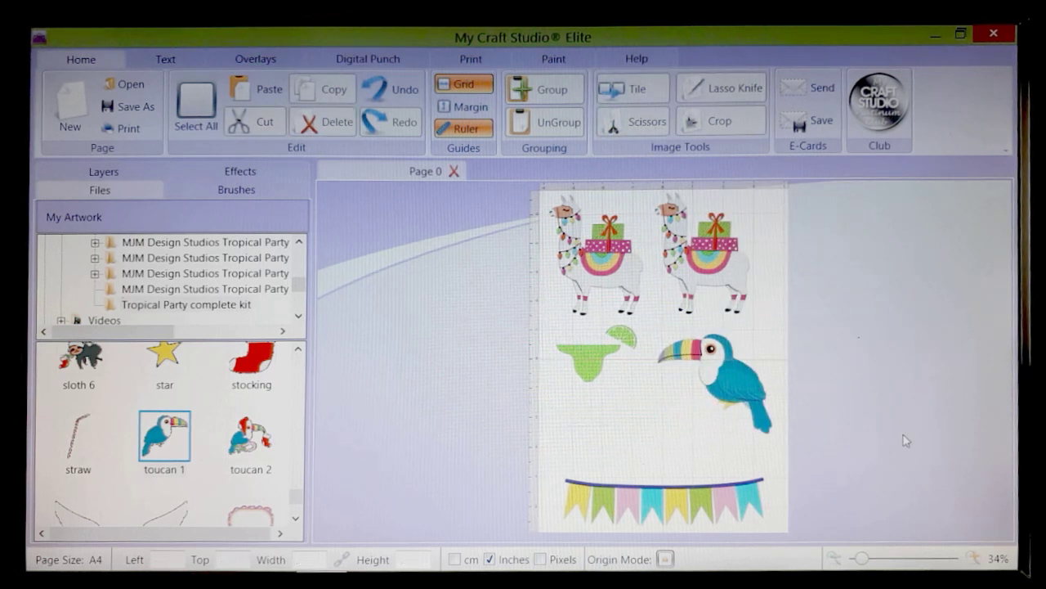
Place the hibiscus 1 image above the bunting at about 2.8 × 2.44 inches and rotate it so its stamen points up towards the toucan.
{"action": "left_click_drag", "start_coordinate": [297, 498], "coordinate": [299, 423]}
{"action": "left_click", "coordinate": [78, 462]}
{"action": "left_click_drag", "start_coordinate": [605, 421], "coordinate": [630, 433]}
{"action": "left_click_drag", "start_coordinate": [652, 390], "coordinate": [683, 361]}
{"action": "left_click_drag", "start_coordinate": [650, 430], "coordinate": [650, 448]}
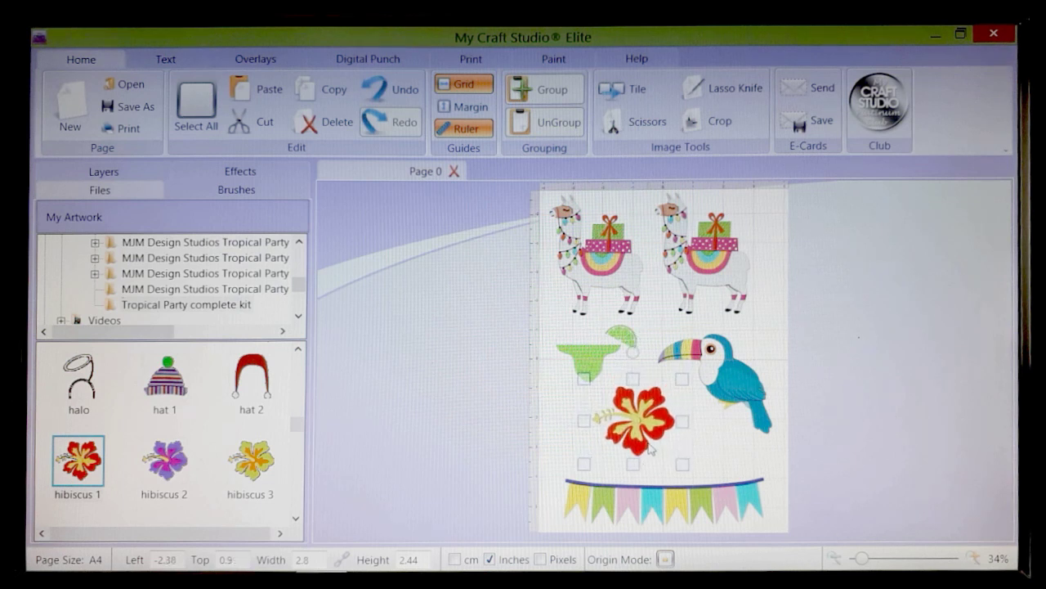
{"action": "left_click_drag", "start_coordinate": [682, 380], "coordinate": [673, 473]}
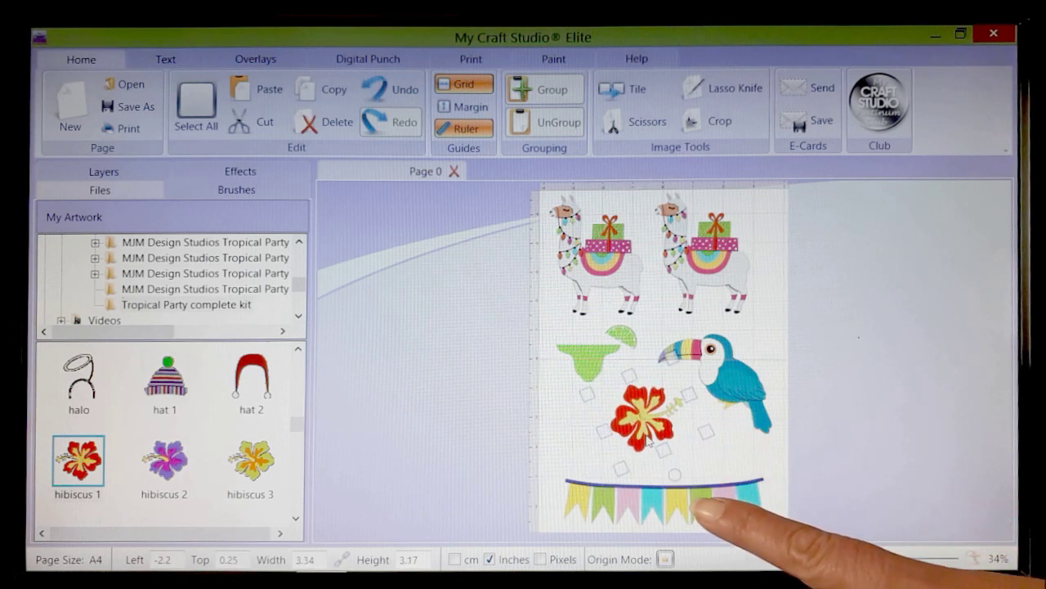
Flip the rotated hibiscus vertically and shift it slightly to about -1.98, 0.42 inches.
{"action": "right_click", "coordinate": [653, 427]}
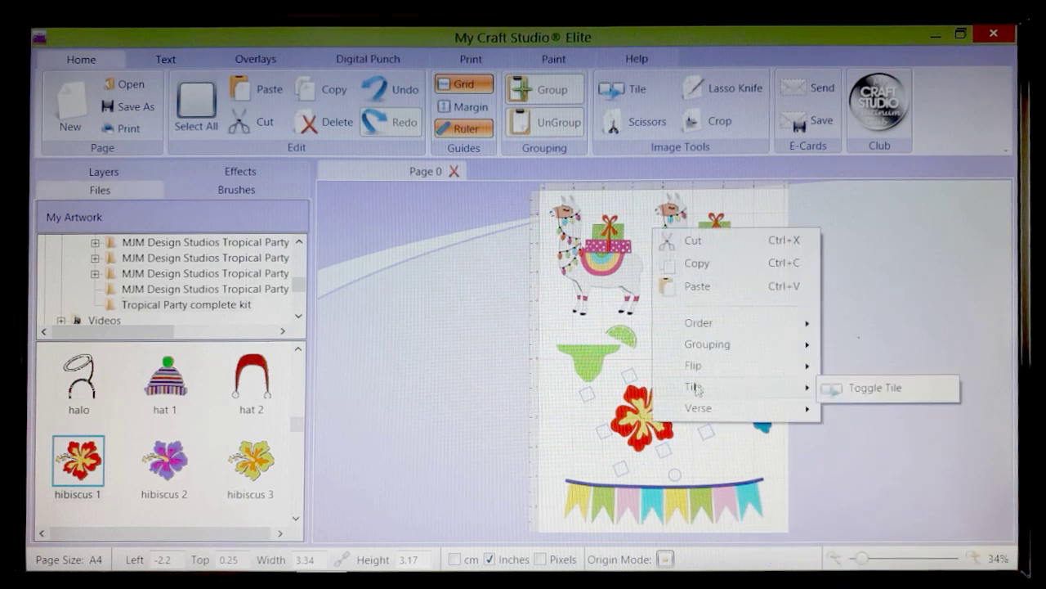
{"action": "mouse_move", "coordinate": [697, 373]}
{"action": "left_click", "coordinate": [868, 396]}
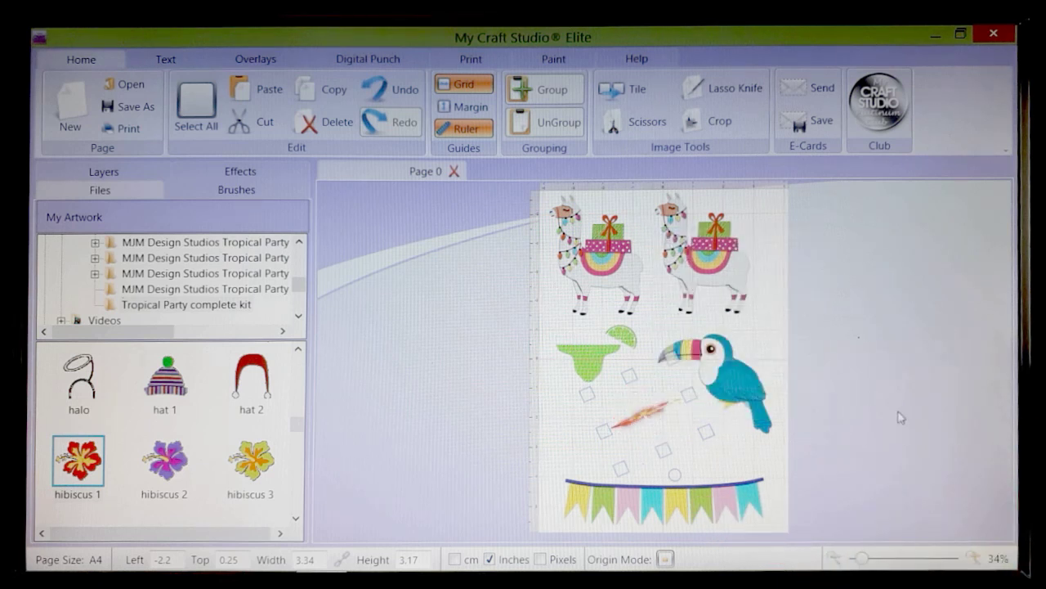
{"action": "left_click", "coordinate": [904, 486]}
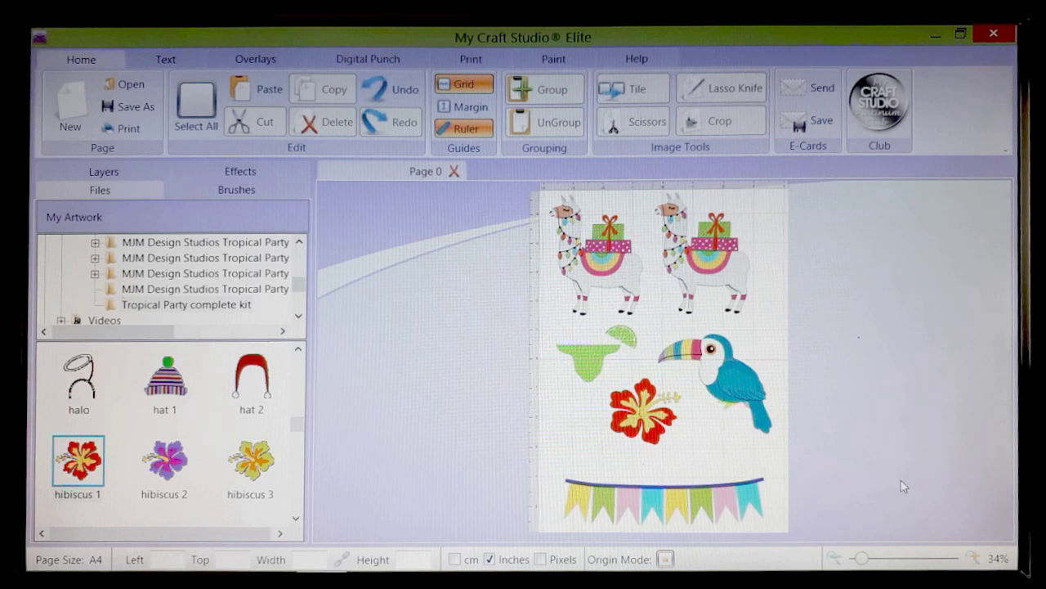
{"action": "left_click", "coordinate": [627, 437]}
{"action": "left_click_drag", "start_coordinate": [644, 433], "coordinate": [689, 437]}
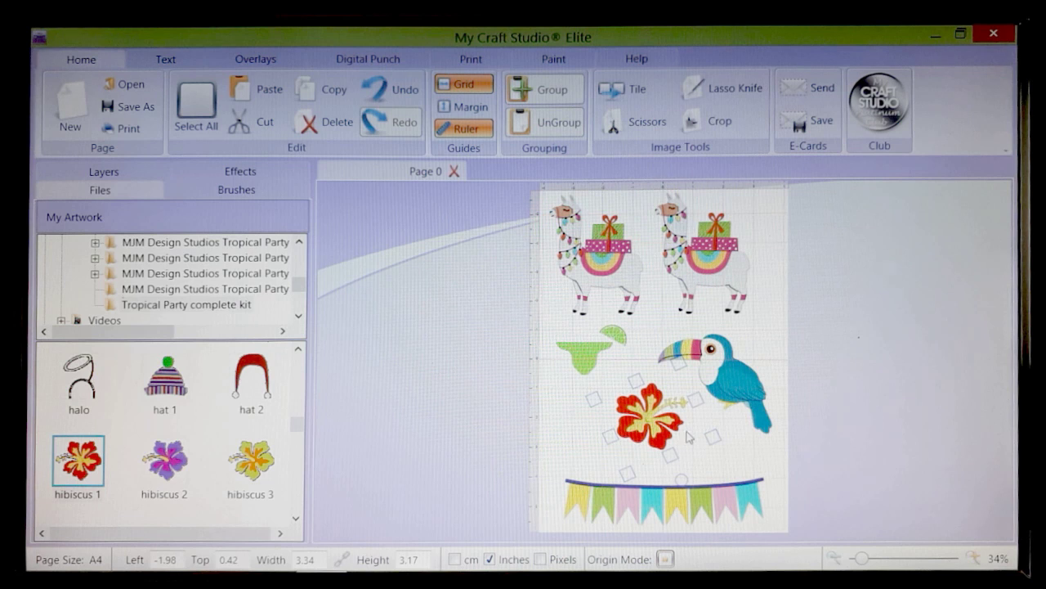
Recolour the hibiscus blue by setting its Rainbow effect to 188, and deselect it.
{"action": "left_click", "coordinate": [973, 559]}
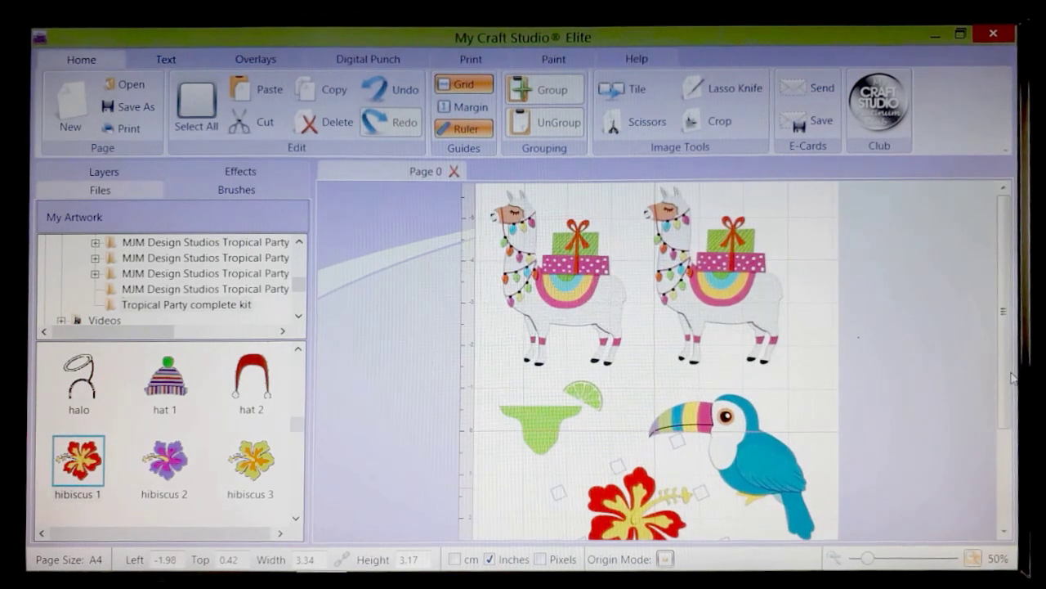
{"action": "scroll", "coordinate": [1011, 416], "scroll_direction": "down", "scroll_amount": 1}
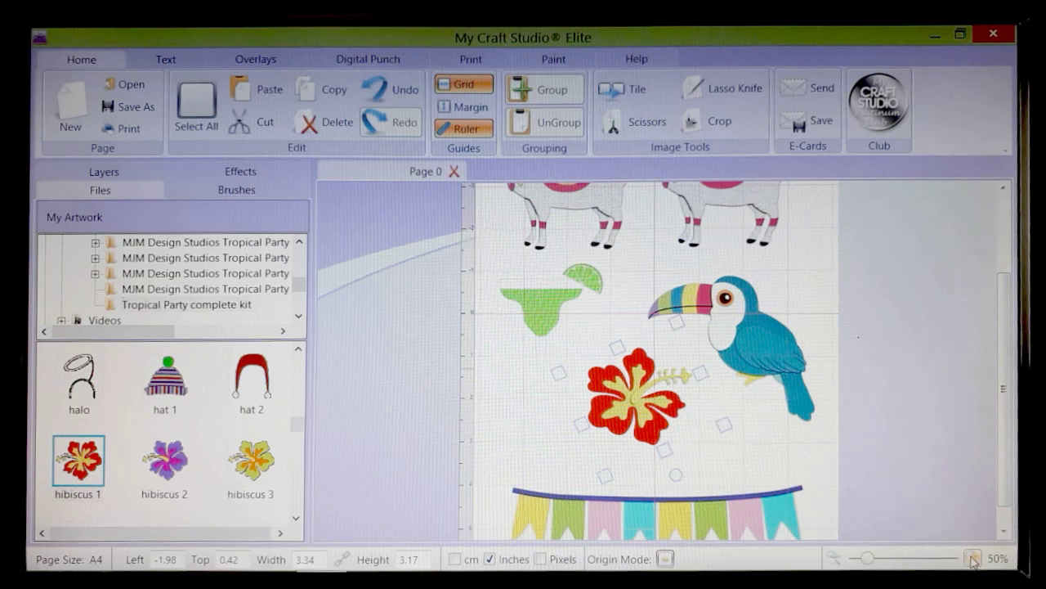
{"action": "left_click", "coordinate": [974, 558]}
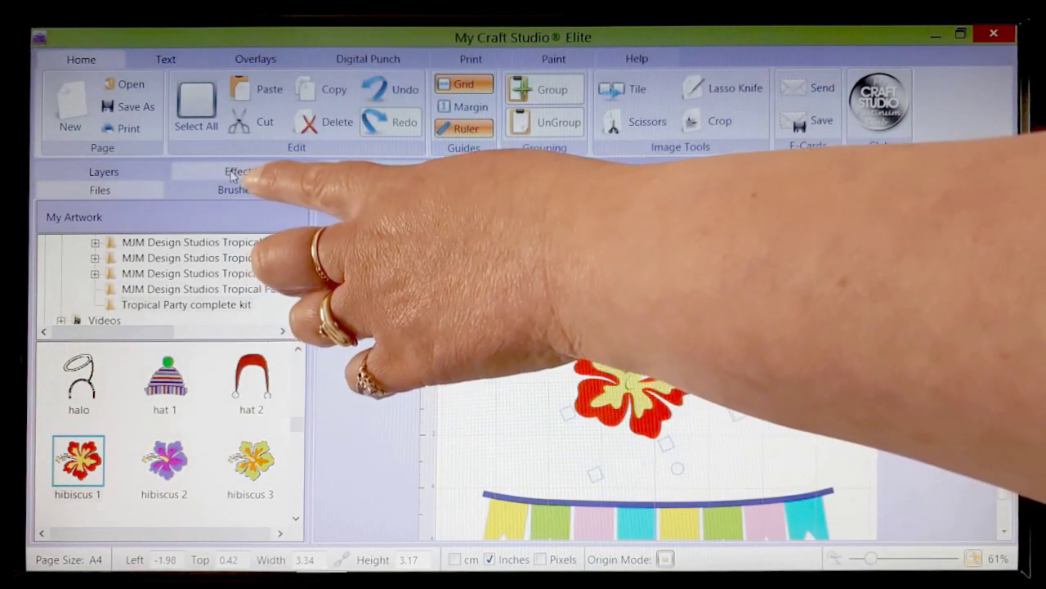
{"action": "left_click", "coordinate": [233, 174]}
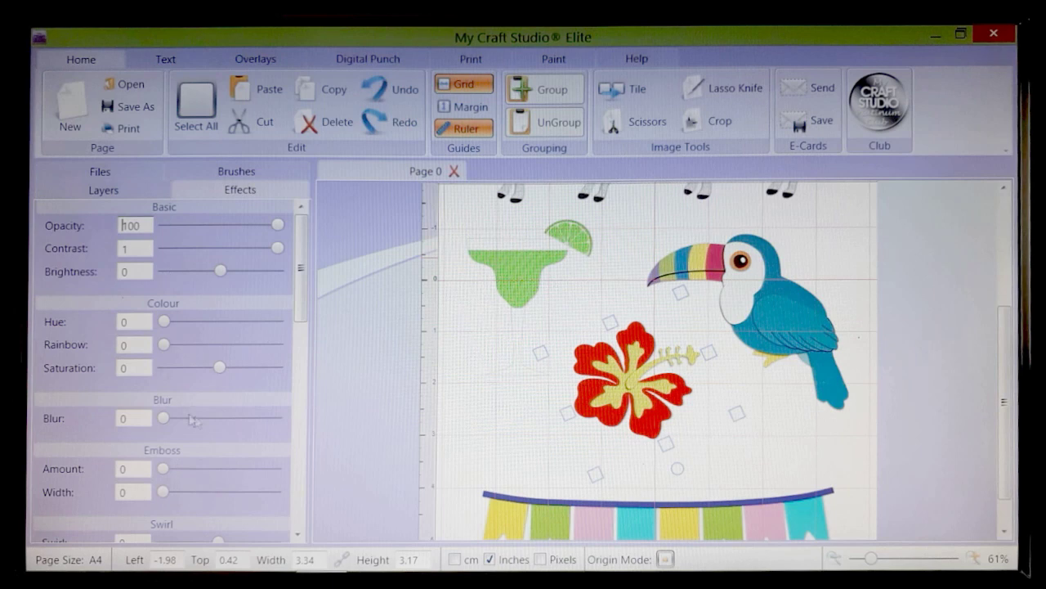
{"action": "scroll", "coordinate": [300, 305], "scroll_direction": "down", "scroll_amount": 1}
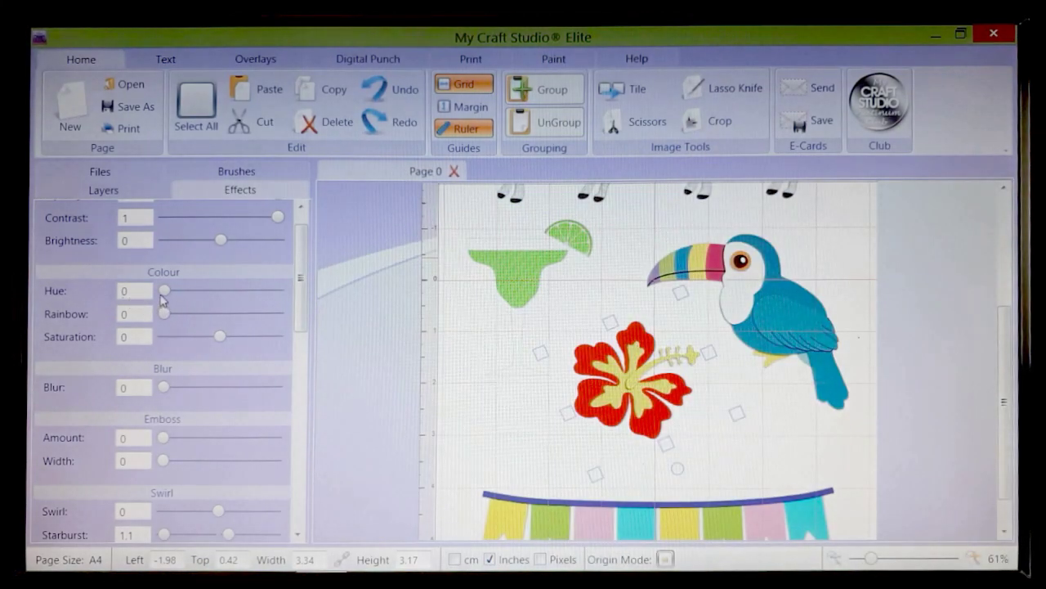
{"action": "mouse_move", "coordinate": [165, 292]}
{"action": "left_mouse_down"}
{"action": "mouse_move", "coordinate": [252, 306]}
{"action": "mouse_move", "coordinate": [162, 313]}
{"action": "left_mouse_up"}
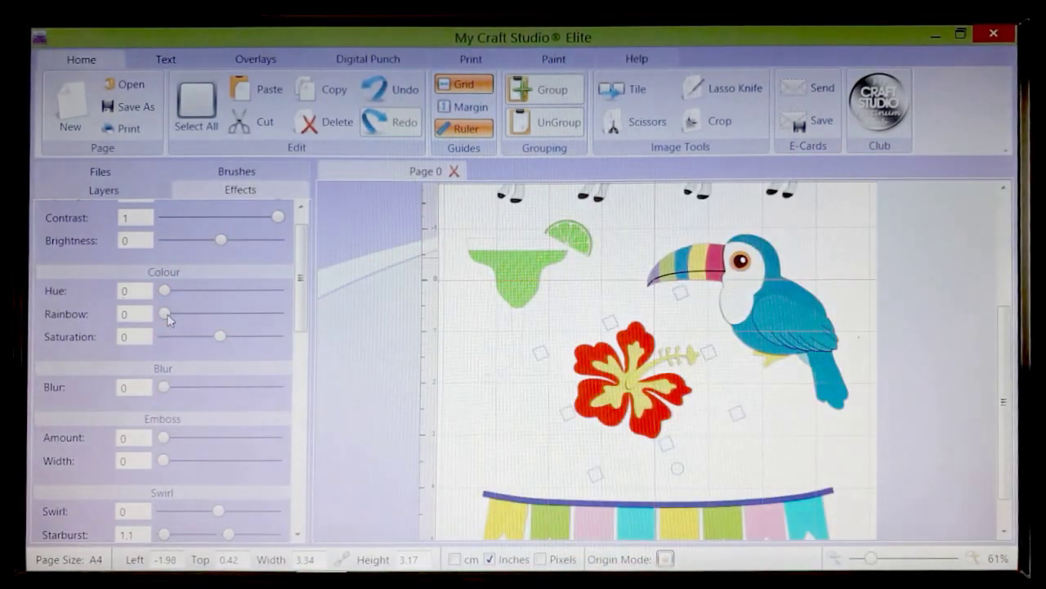
{"action": "left_click_drag", "start_coordinate": [164, 314], "coordinate": [228, 326]}
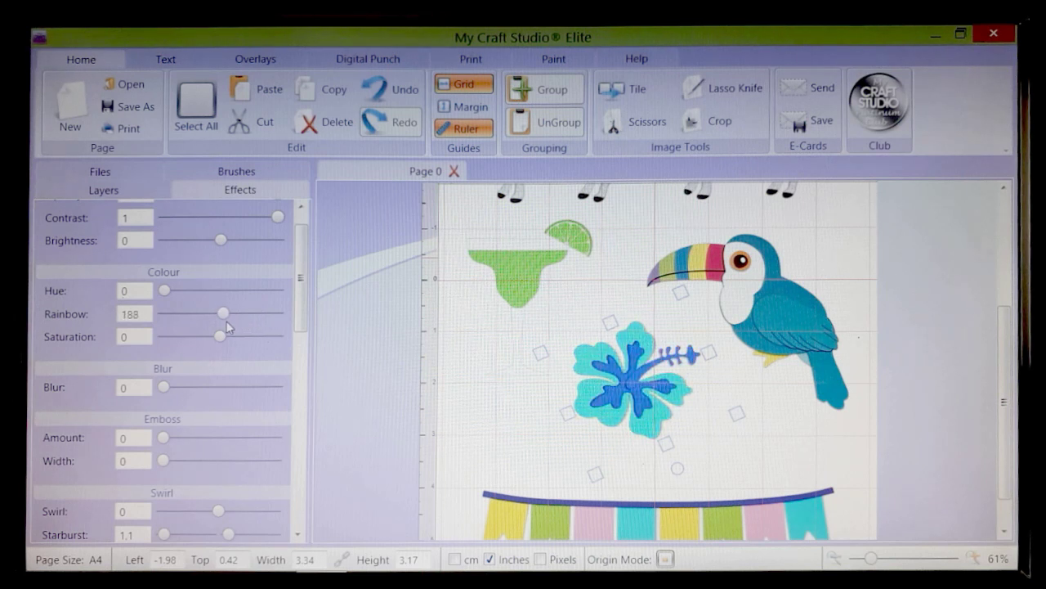
{"action": "left_click", "coordinate": [401, 340]}
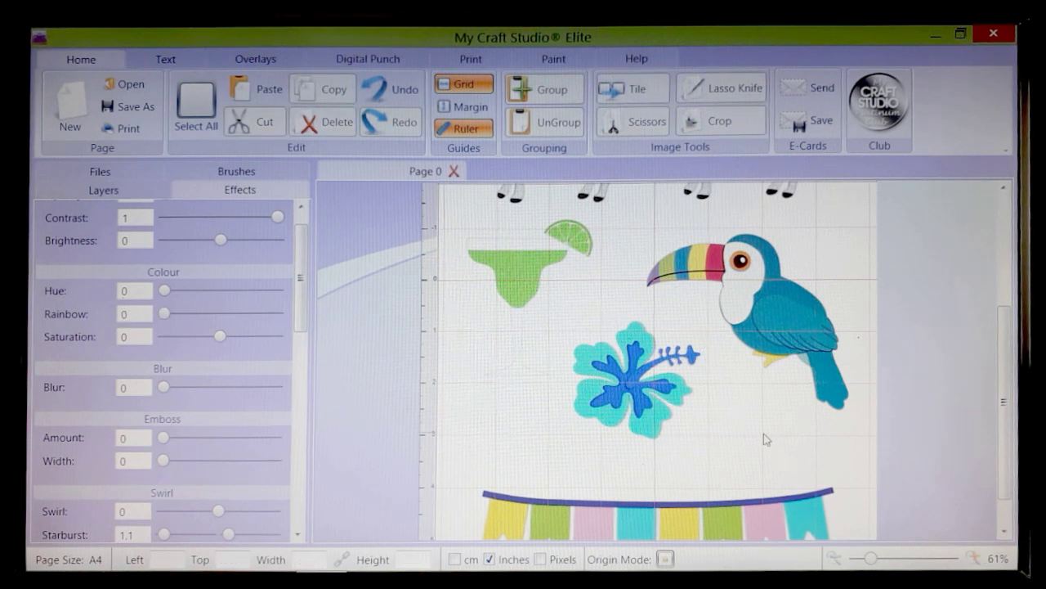
Delete all the artwork from the page, including the bunting.
{"action": "left_click", "coordinate": [834, 559]}
{"action": "left_click", "coordinate": [834, 559]}
{"action": "left_click", "coordinate": [834, 559]}
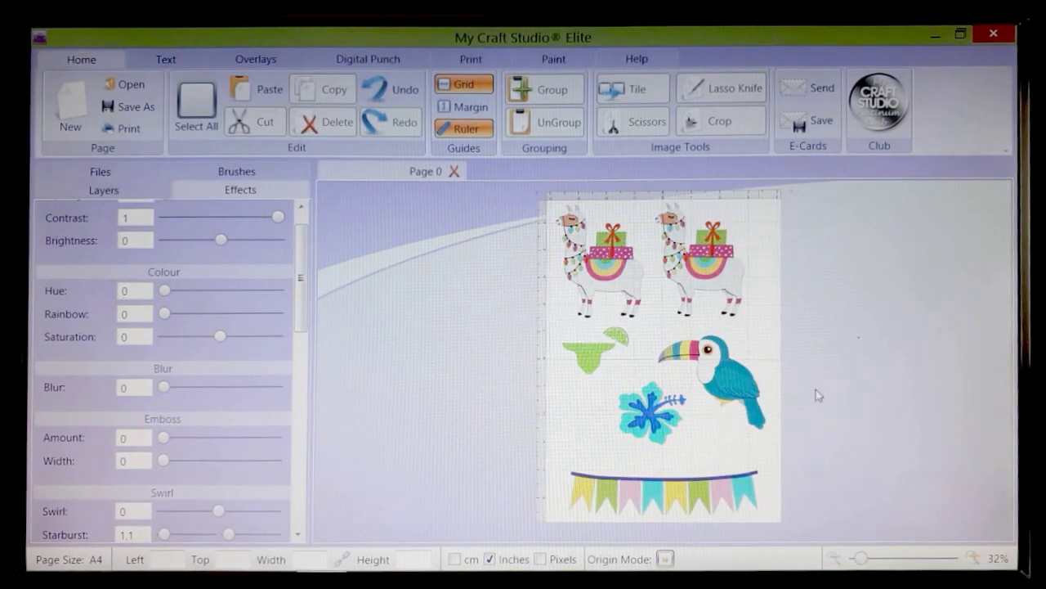
{"action": "left_click_drag", "start_coordinate": [482, 192], "coordinate": [845, 540]}
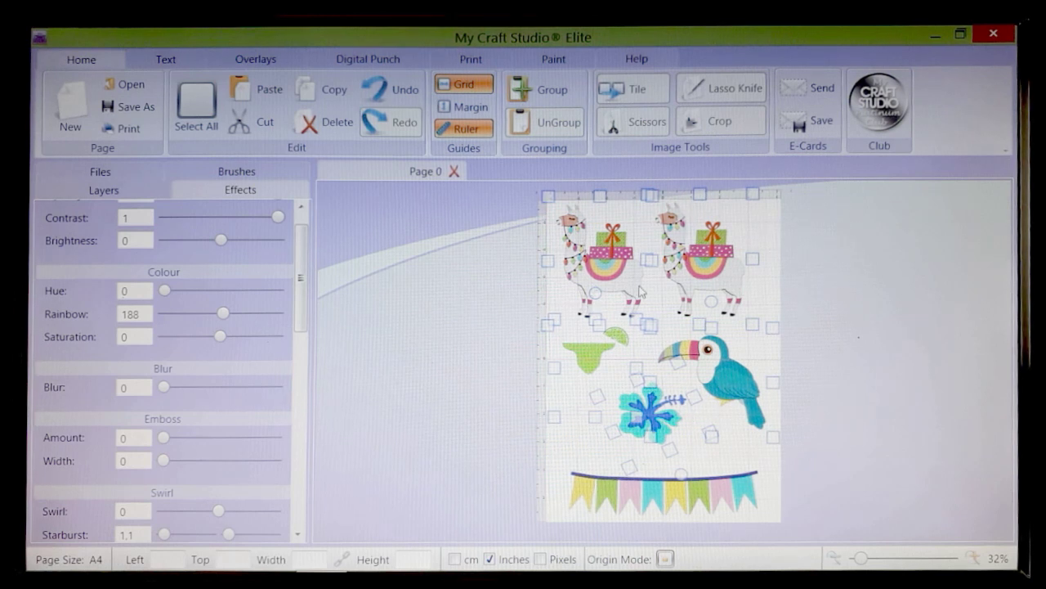
{"action": "key", "text": "Delete"}
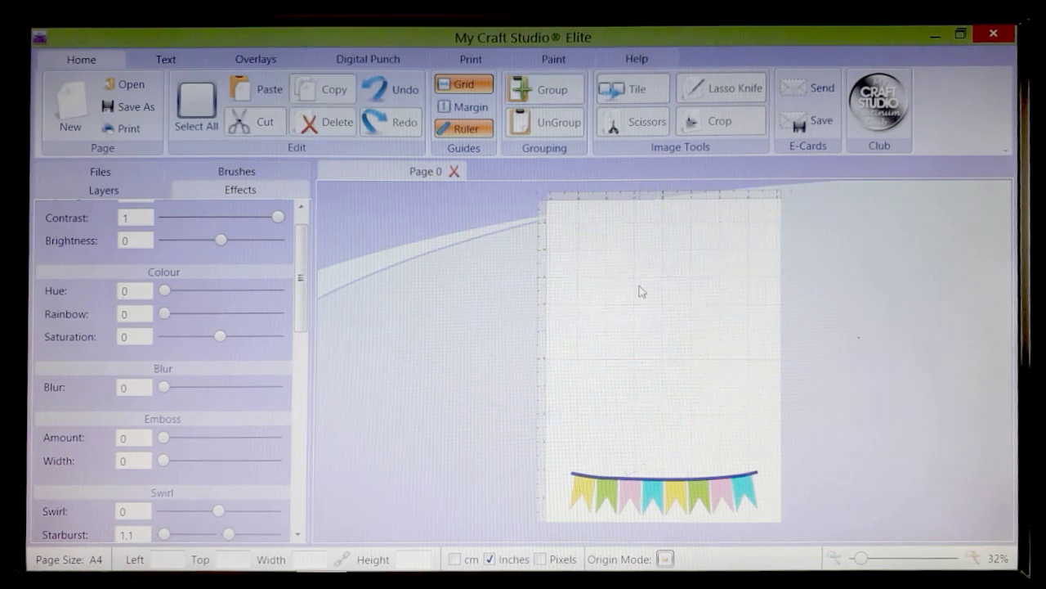
{"action": "left_click", "coordinate": [654, 507]}
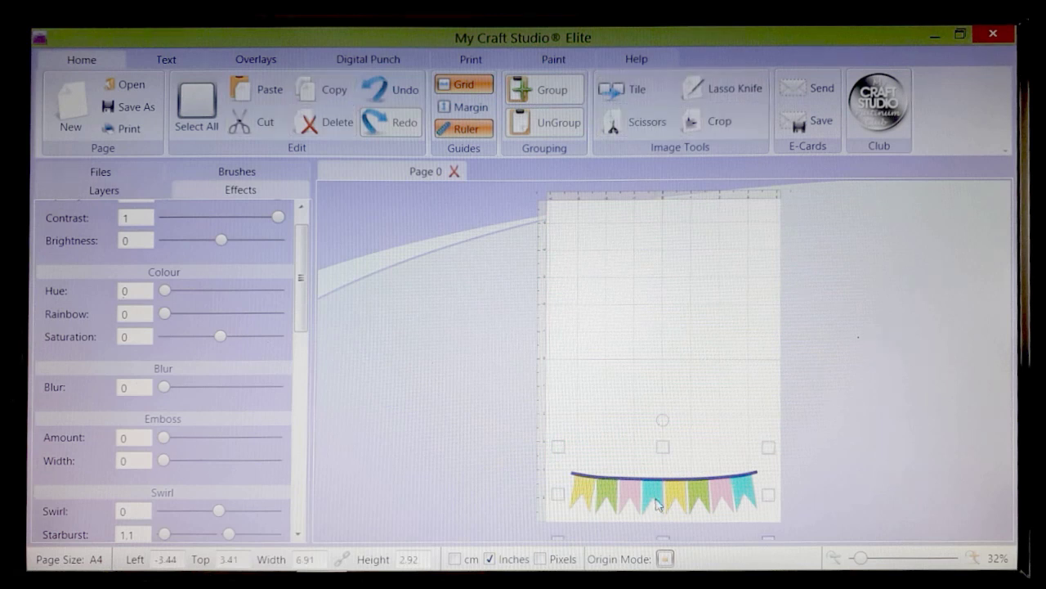
{"action": "key", "text": "Delete"}
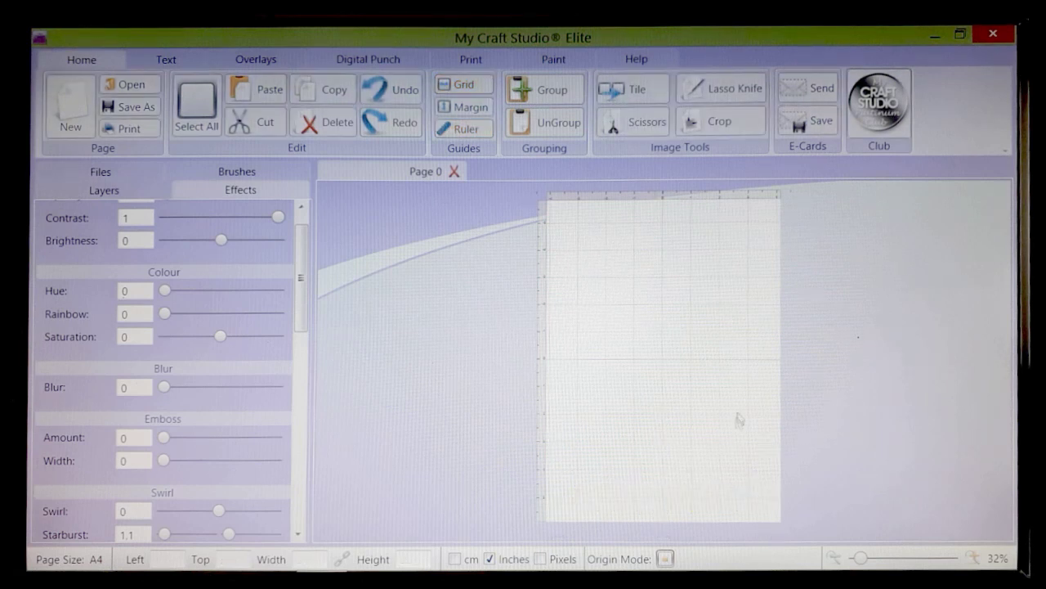
Place the red paper (17) as an 8 × 8 inch square centred across the page at about -3.97, -4.27 inches.
{"action": "left_click", "coordinate": [974, 559]}
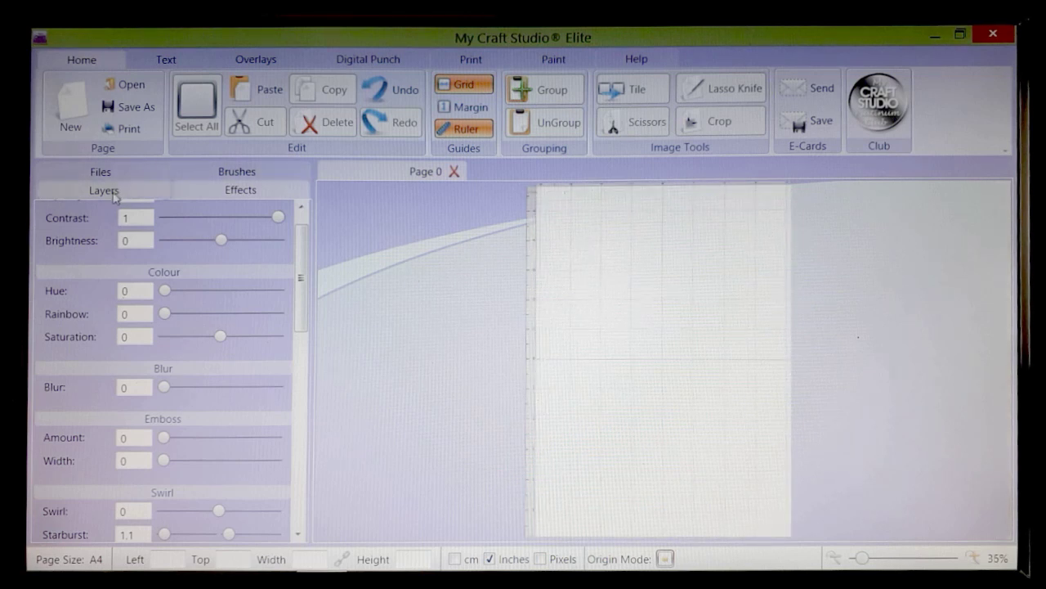
{"action": "left_click", "coordinate": [97, 174]}
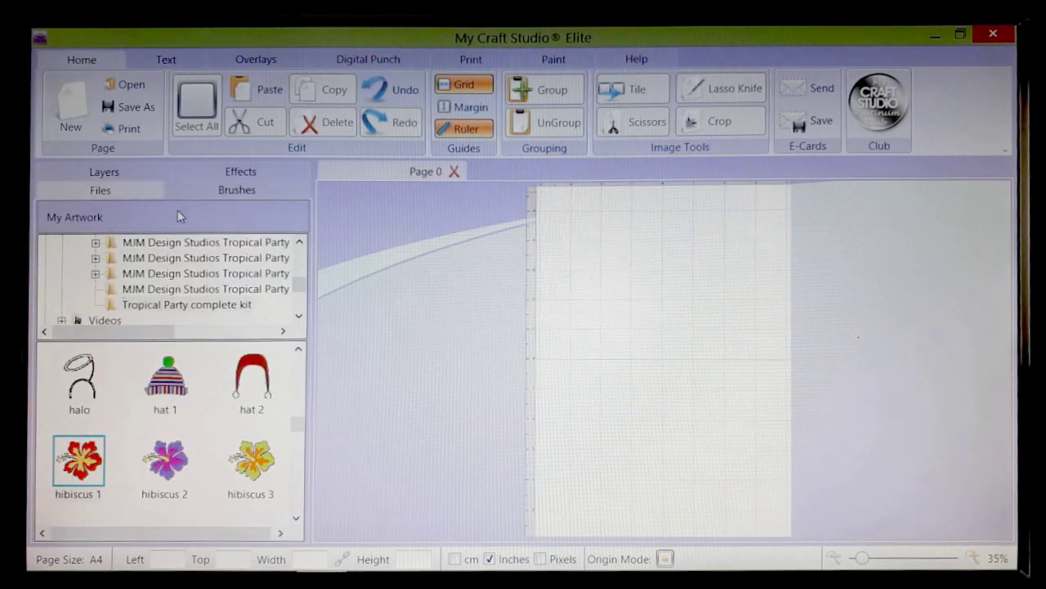
{"action": "left_click", "coordinate": [299, 426]}
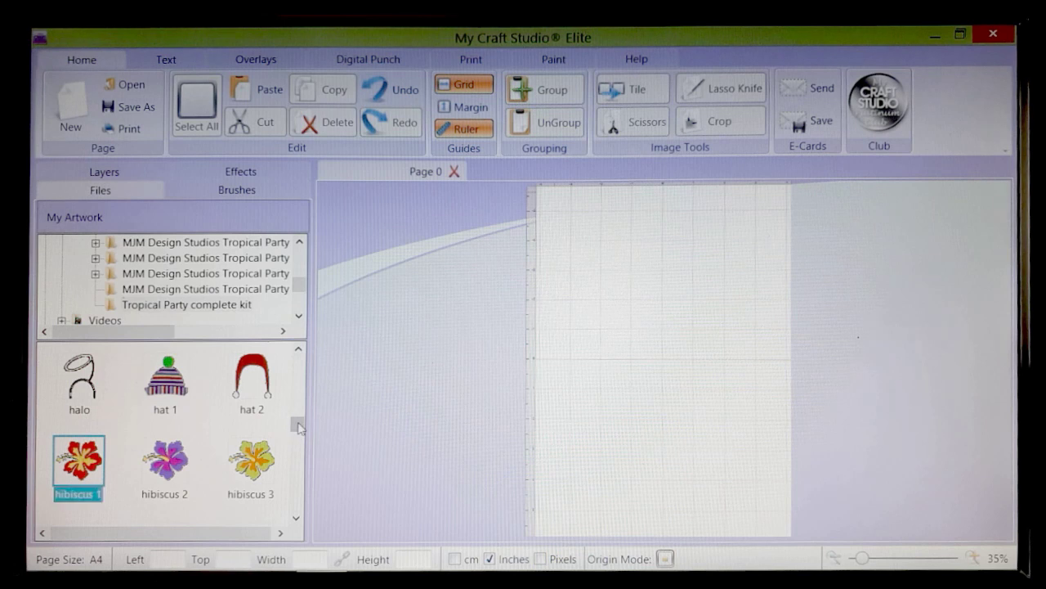
{"action": "left_click_drag", "start_coordinate": [299, 426], "coordinate": [296, 452]}
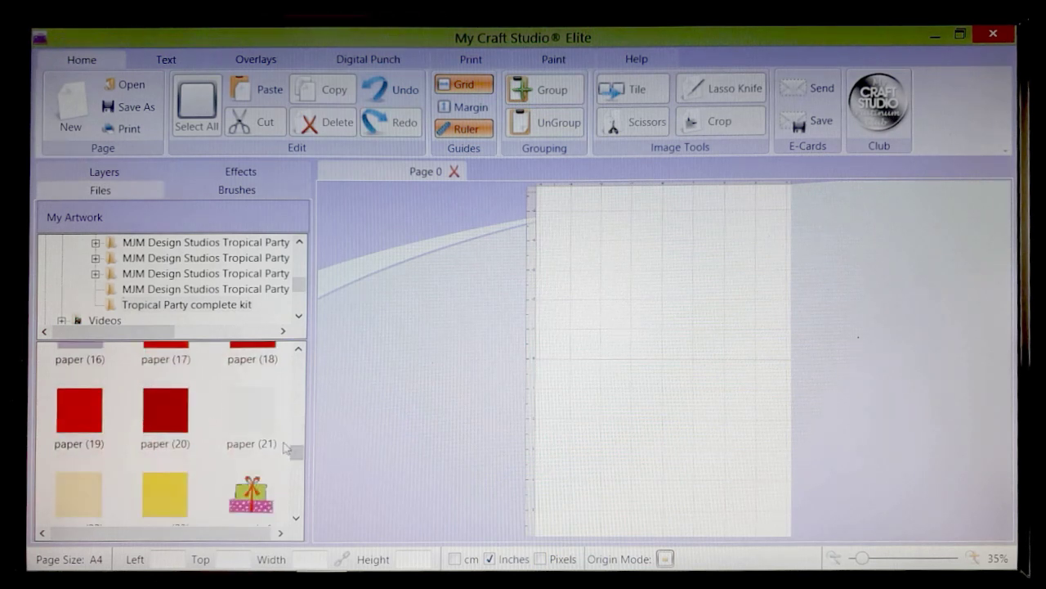
{"action": "left_click", "coordinate": [299, 349]}
{"action": "left_click_drag", "start_coordinate": [152, 372], "coordinate": [614, 321]}
{"action": "left_click_drag", "start_coordinate": [721, 412], "coordinate": [645, 333]}
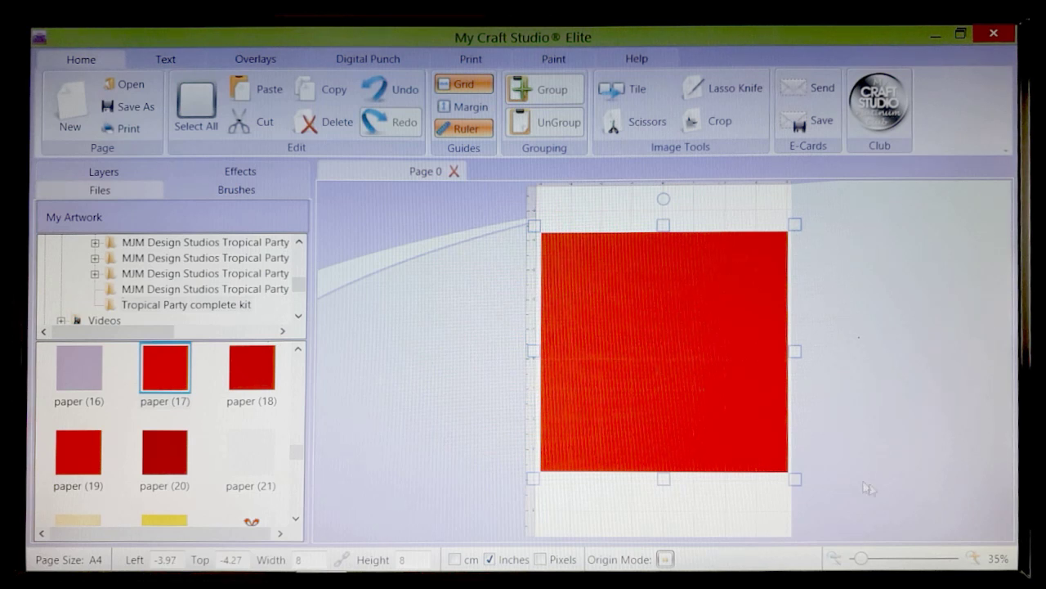
Deselect the red square and place the 8 × 8 inch yellow paper on top of it.
{"action": "left_click", "coordinate": [975, 559]}
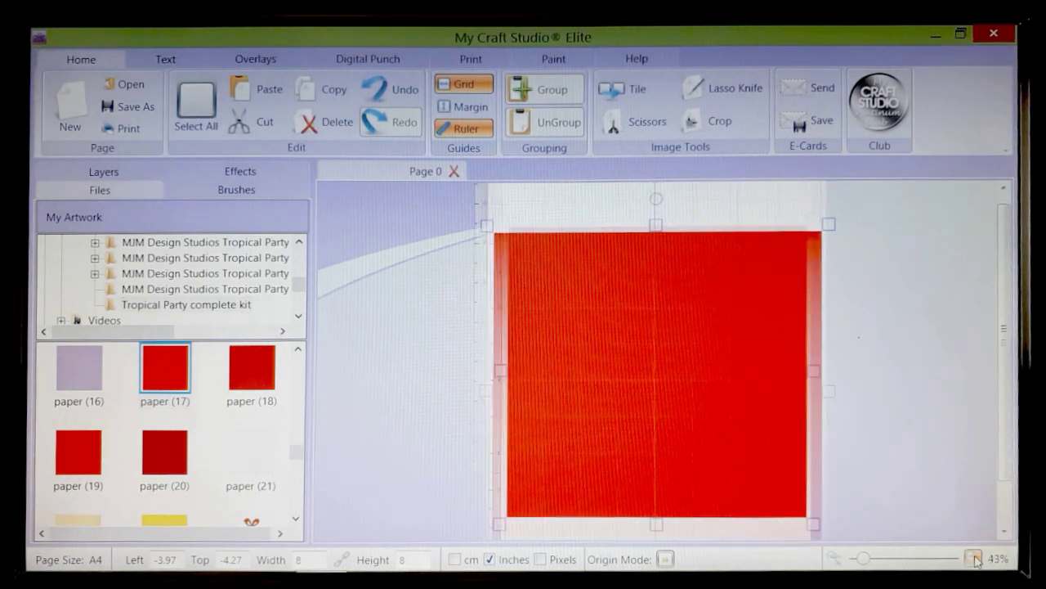
{"action": "scroll", "coordinate": [1001, 409], "scroll_direction": "down", "scroll_amount": 3}
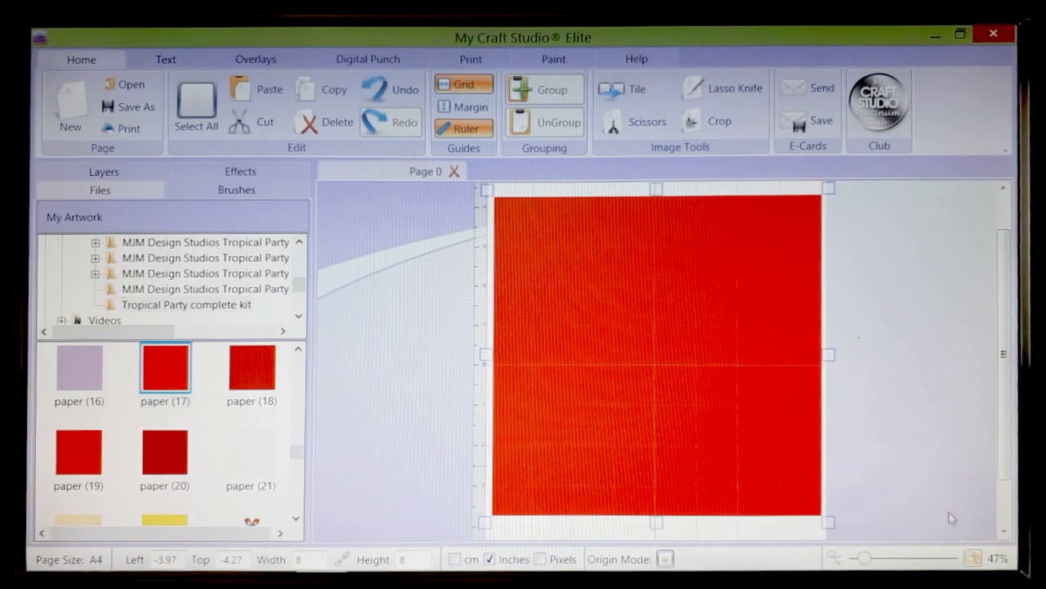
{"action": "left_click", "coordinate": [973, 559]}
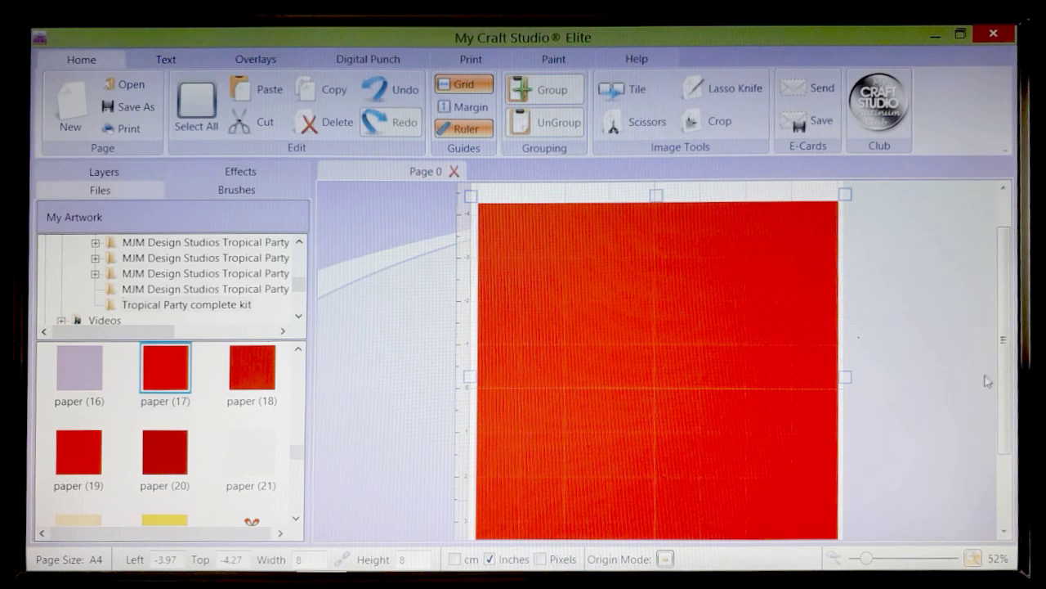
{"action": "scroll", "coordinate": [1012, 371], "scroll_direction": "down", "scroll_amount": 2}
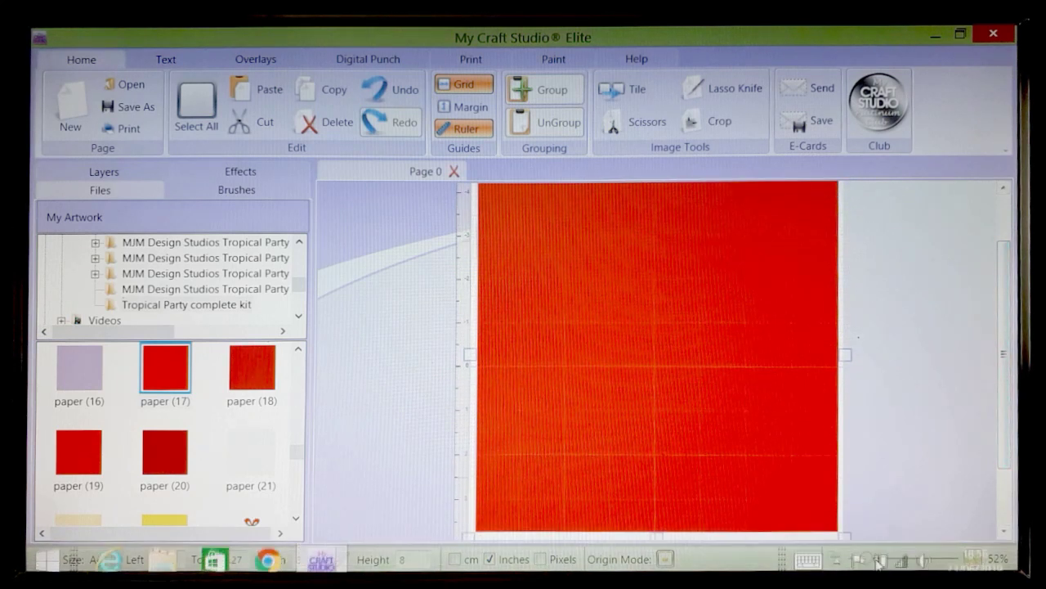
{"action": "left_click", "coordinate": [835, 559]}
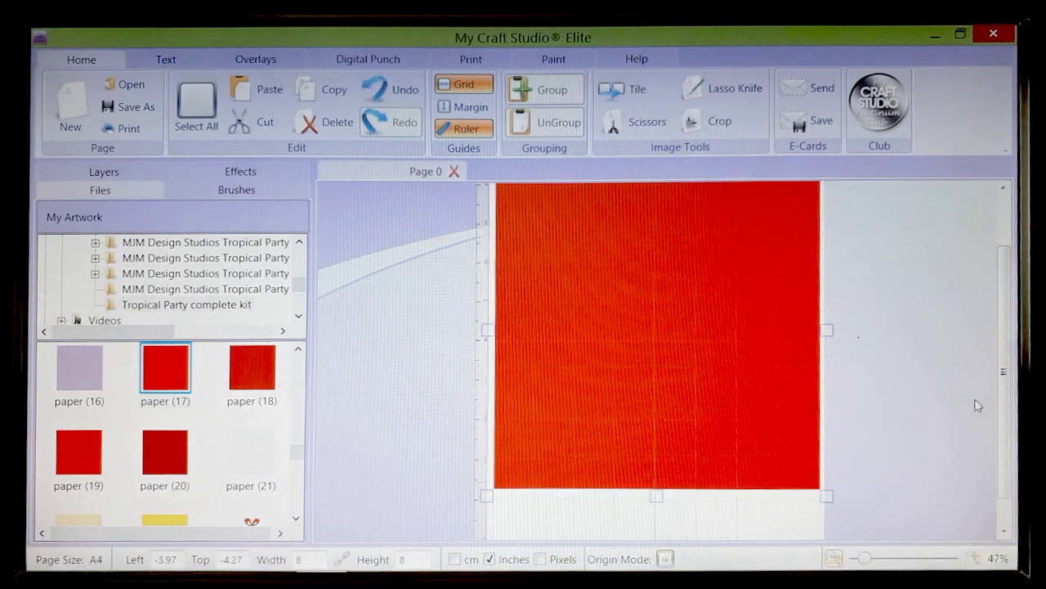
{"action": "scroll", "coordinate": [1007, 405], "scroll_direction": "up", "scroll_amount": 3}
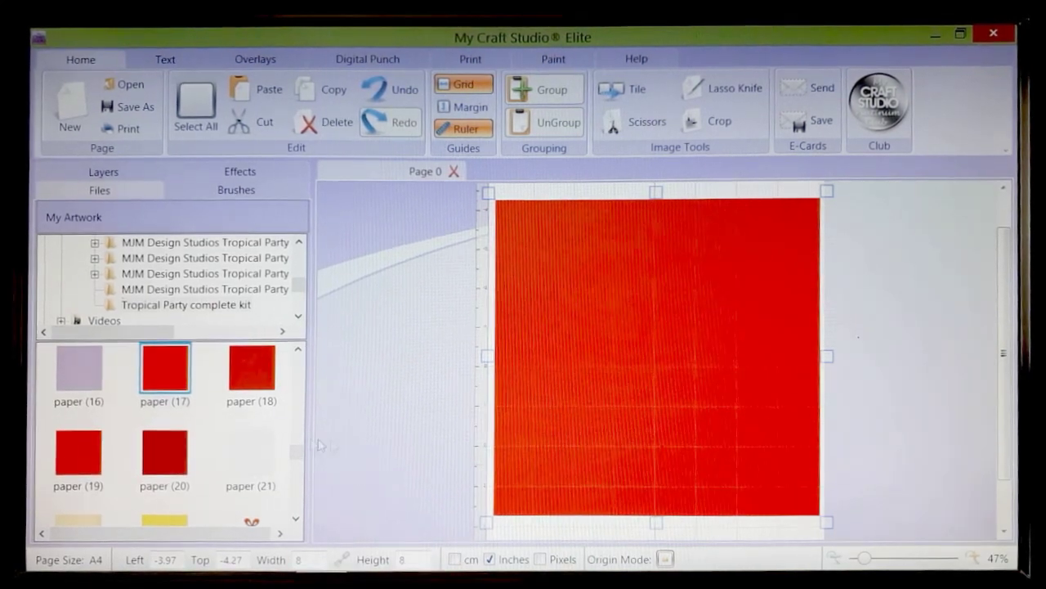
{"action": "left_click", "coordinate": [355, 374]}
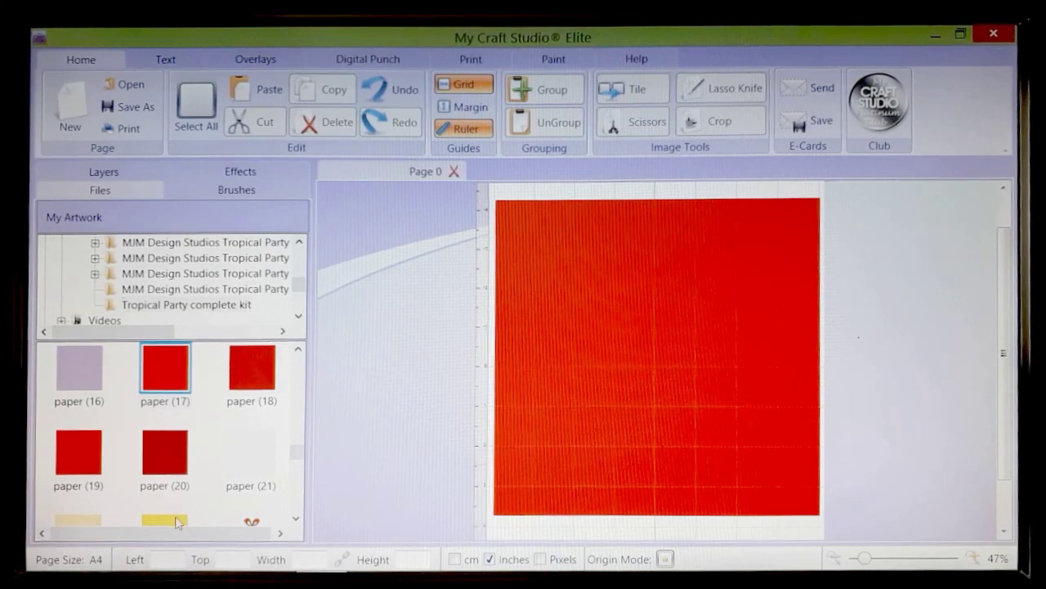
{"action": "left_click", "coordinate": [296, 519]}
{"action": "left_click_drag", "start_coordinate": [175, 495], "coordinate": [605, 331]}
{"action": "left_click_drag", "start_coordinate": [715, 392], "coordinate": [706, 298]}
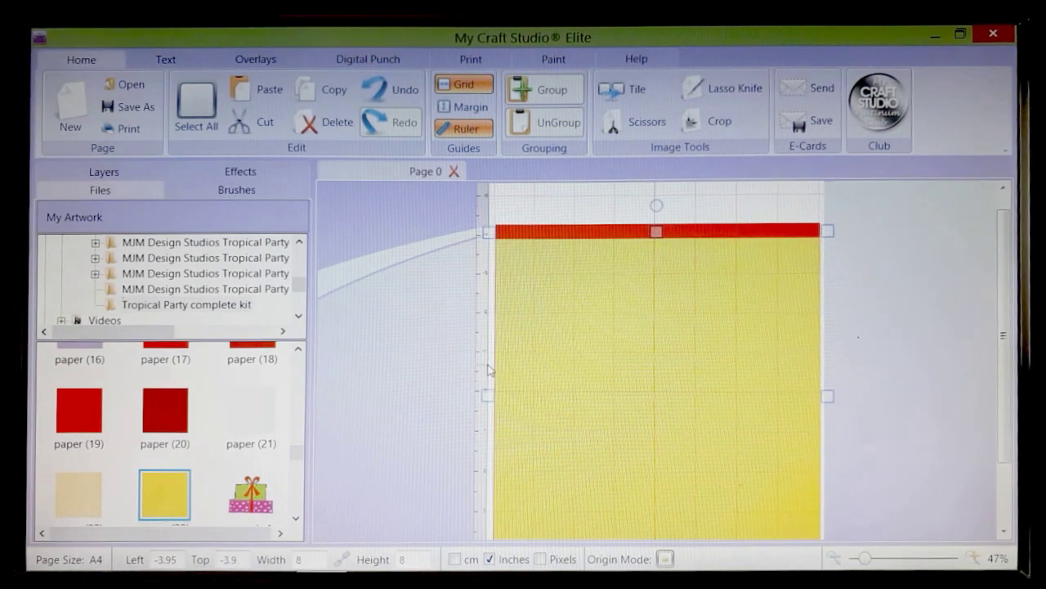
Set the yellow paper's width to 7.8 inches, centre it on the red square to leave a thin even border, and deselect it.
{"action": "left_click", "coordinate": [309, 559]}
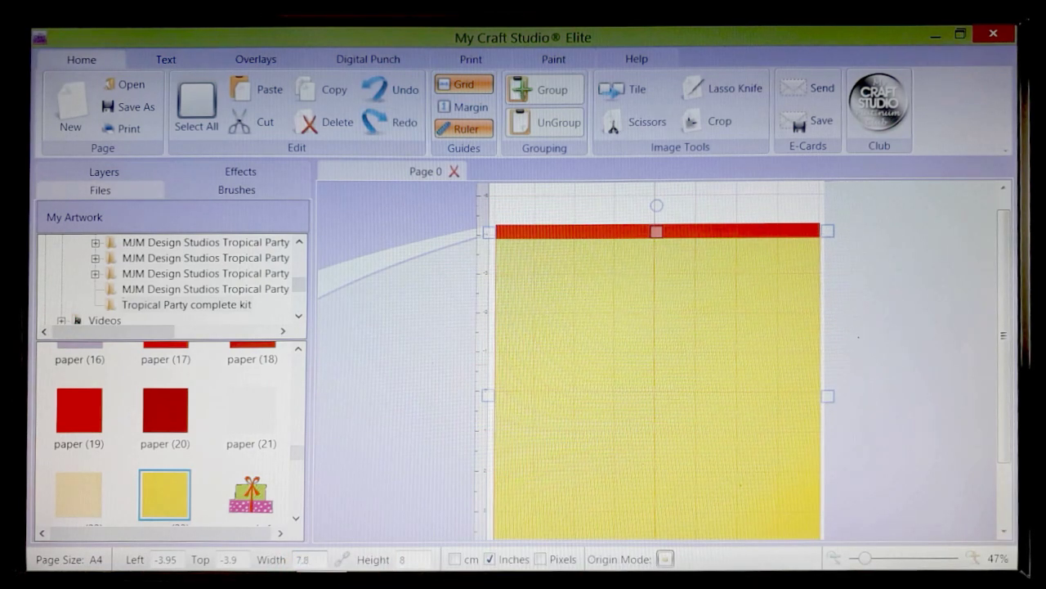
{"action": "key", "text": "Return"}
{"action": "left_click_drag", "start_coordinate": [573, 413], "coordinate": [588, 393]}
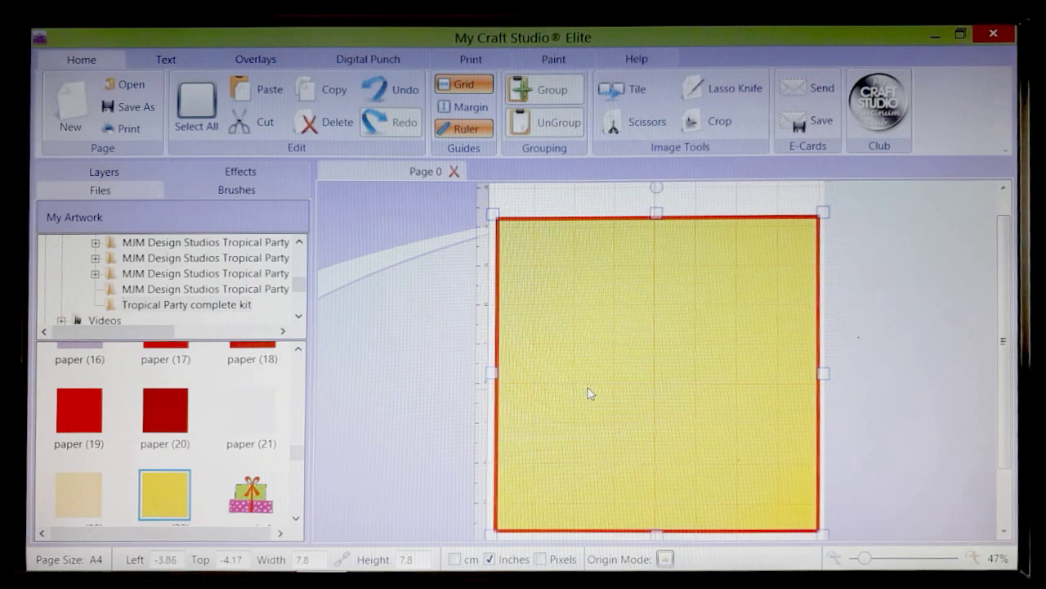
{"action": "left_click", "coordinate": [355, 353]}
Add word block 4 to the page and position it on the yellow paper's upper-left area.
{"action": "left_click_drag", "start_coordinate": [297, 458], "coordinate": [296, 508]}
{"action": "left_click", "coordinate": [251, 462]}
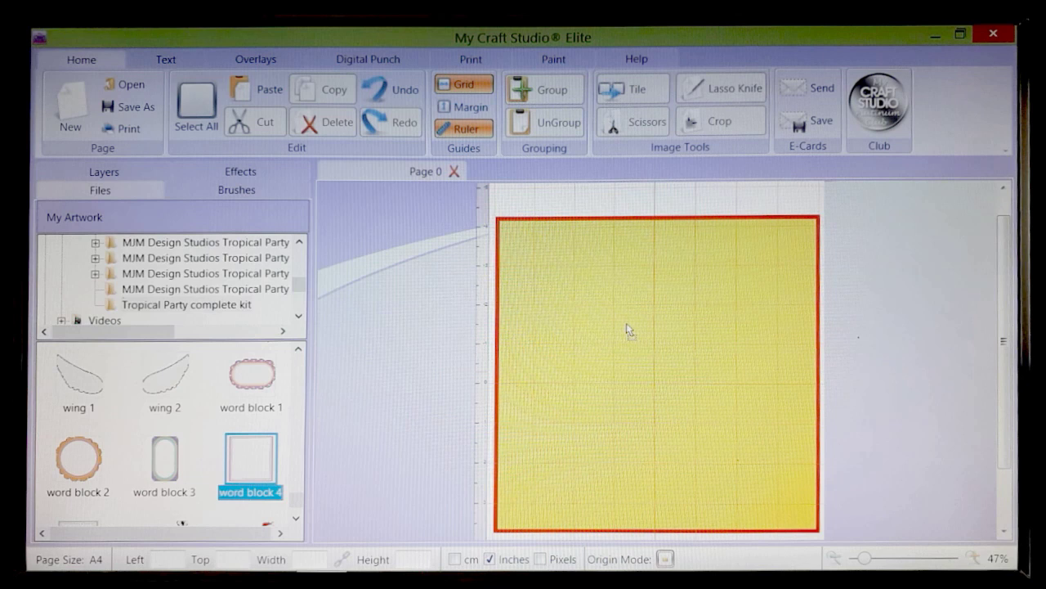
{"action": "left_click", "coordinate": [628, 331]}
{"action": "left_click_drag", "start_coordinate": [694, 381], "coordinate": [592, 304]}
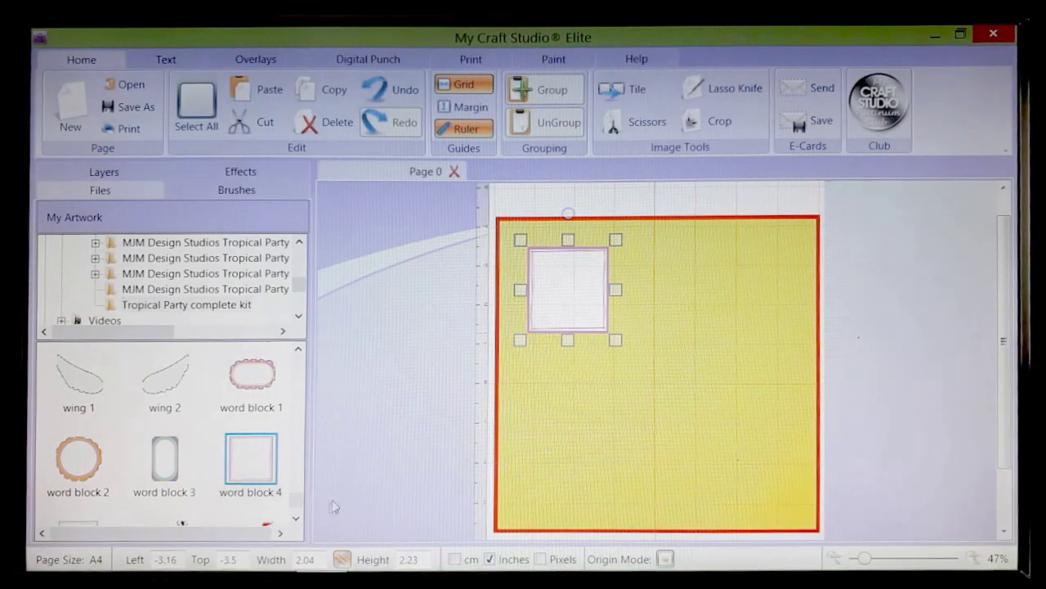
Resize the word block to 7.6 × 7.6 inches, centre it on the yellow paper with an even border, and deselect it.
{"action": "left_click", "coordinate": [315, 556]}
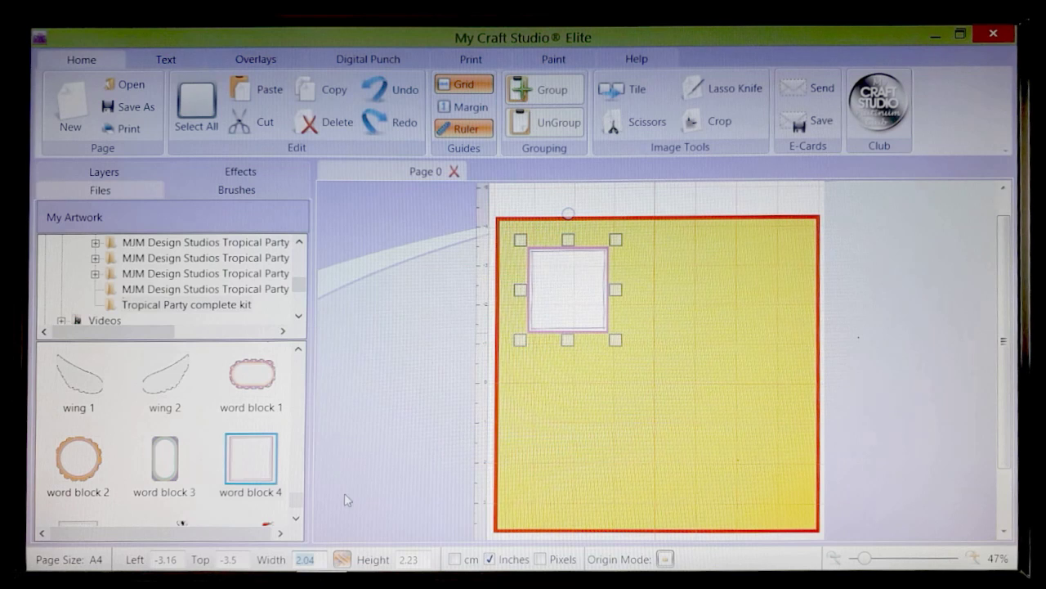
{"action": "type", "text": "7.6"}
{"action": "key", "text": "Return"}
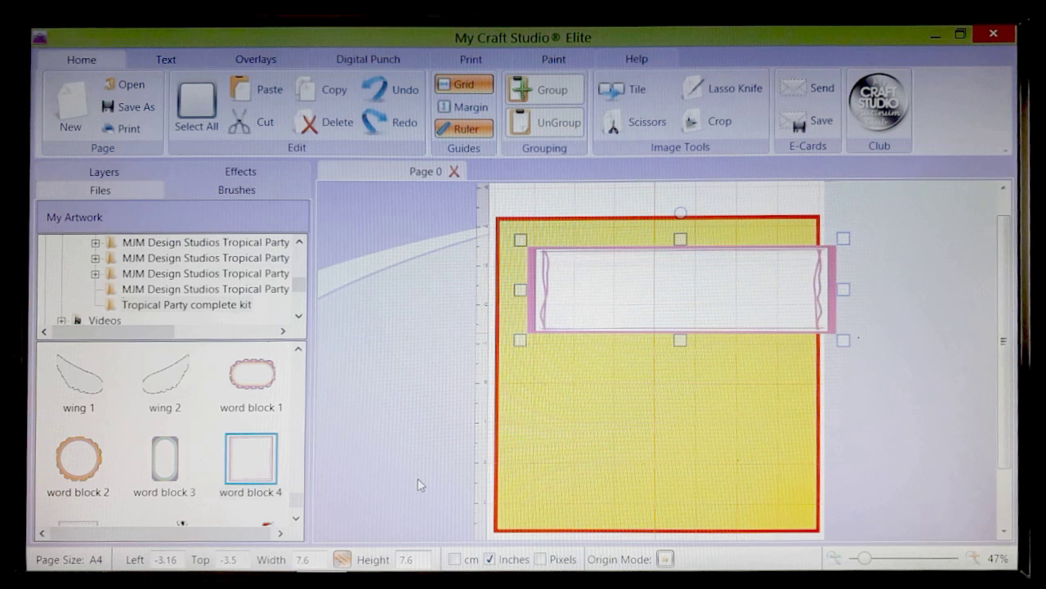
{"action": "key", "text": "Return"}
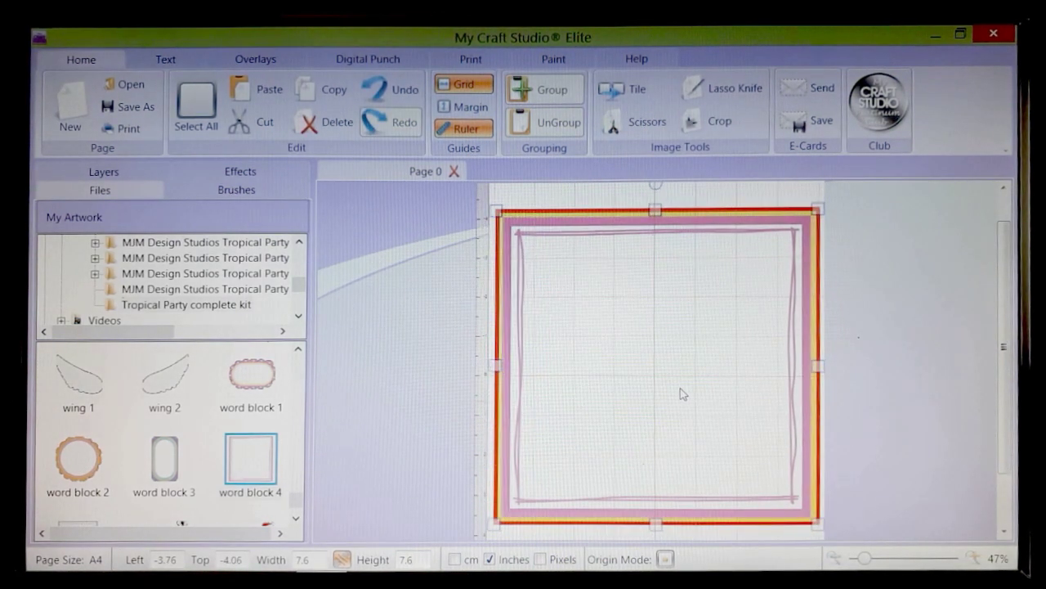
{"action": "left_click", "coordinate": [933, 305]}
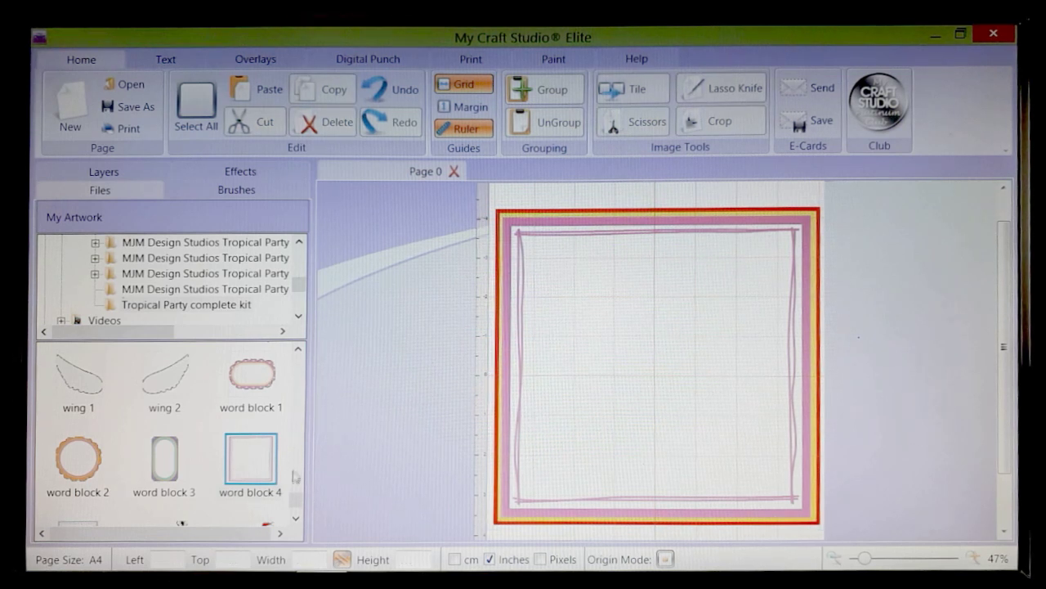
Add the sloth 3 image to the blank workspace beside the page and deselect it.
{"action": "left_click_drag", "start_coordinate": [296, 505], "coordinate": [296, 494]}
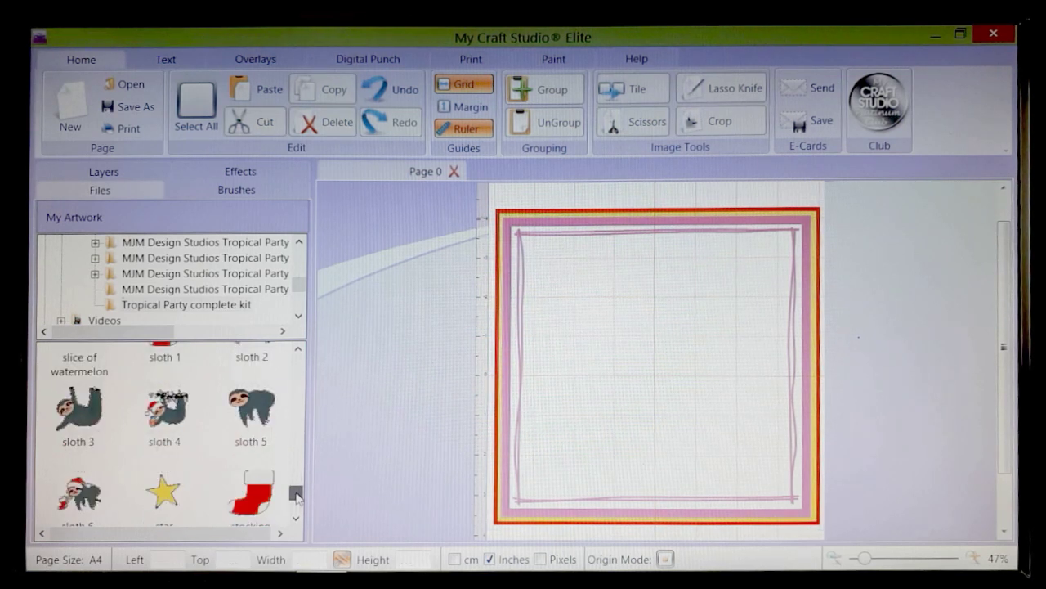
{"action": "left_click_drag", "start_coordinate": [78, 409], "coordinate": [370, 358]}
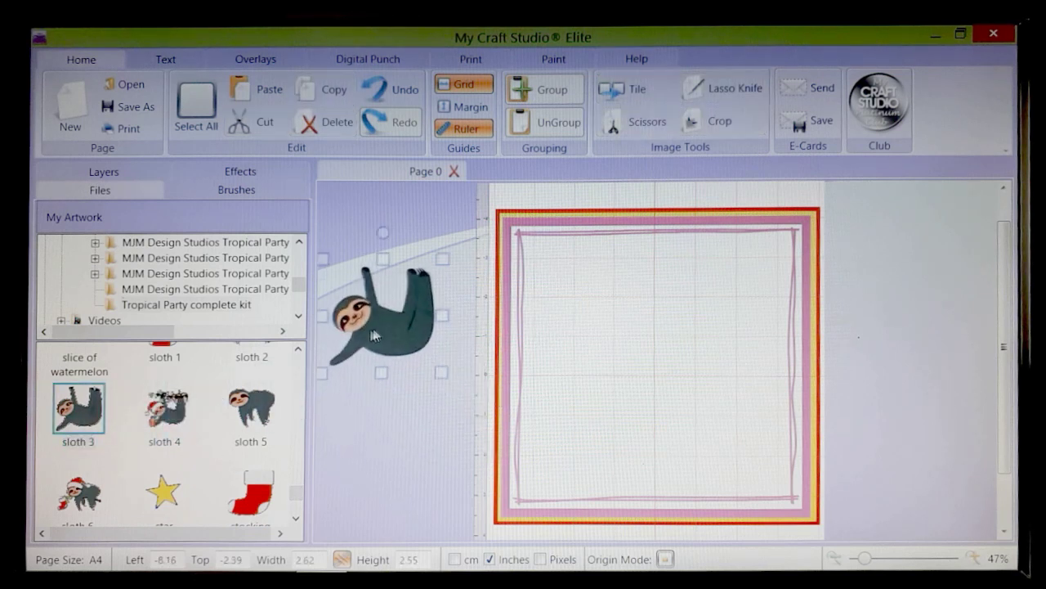
{"action": "left_click", "coordinate": [382, 448]}
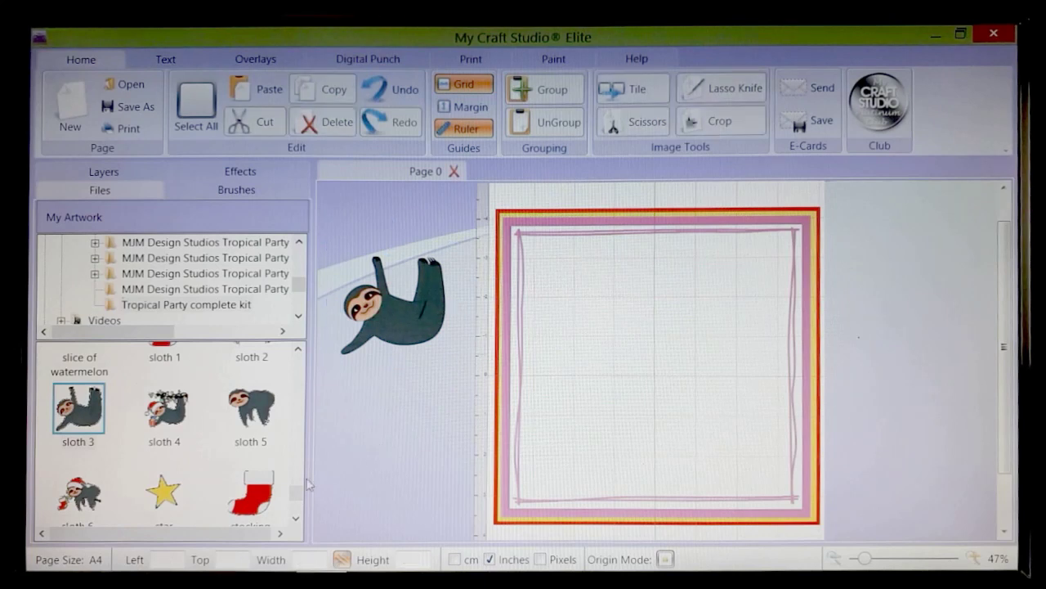
Find the RELAX sentiment (sentiment 5) in the kit and place it on the word block.
{"action": "left_click", "coordinate": [299, 349]}
{"action": "left_click", "coordinate": [299, 349]}
{"action": "left_click", "coordinate": [299, 349]}
{"action": "left_click", "coordinate": [299, 349]}
{"action": "left_click", "coordinate": [299, 349]}
{"action": "left_click", "coordinate": [299, 349]}
{"action": "left_click", "coordinate": [299, 349]}
{"action": "left_click", "coordinate": [300, 349]}
{"action": "left_click", "coordinate": [299, 349]}
{"action": "left_click", "coordinate": [299, 349]}
{"action": "left_click", "coordinate": [299, 350]}
{"action": "left_click", "coordinate": [299, 350]}
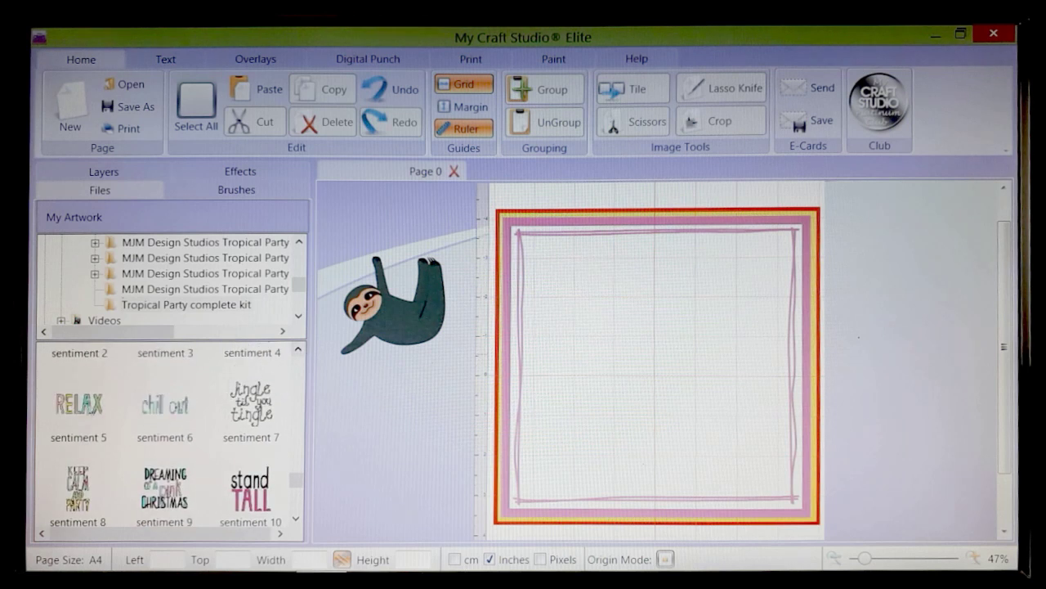
{"action": "left_click_drag", "start_coordinate": [81, 413], "coordinate": [390, 355]}
{"action": "left_click_drag", "start_coordinate": [598, 324], "coordinate": [638, 339]}
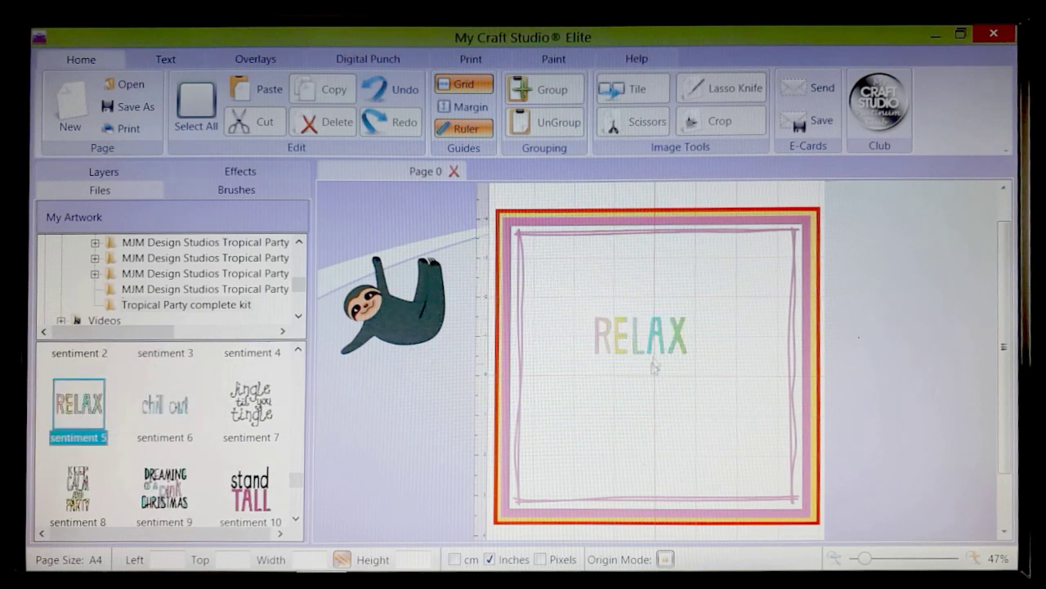
Enlarge RELAX to about 3.41 × 1.45 inches, centre it near the word block's upper edge, and deselect it.
{"action": "left_click", "coordinate": [689, 333]}
{"action": "left_click_drag", "start_coordinate": [694, 309], "coordinate": [750, 255]}
{"action": "left_click_drag", "start_coordinate": [718, 327], "coordinate": [714, 285]}
{"action": "left_click_drag", "start_coordinate": [739, 239], "coordinate": [718, 287]}
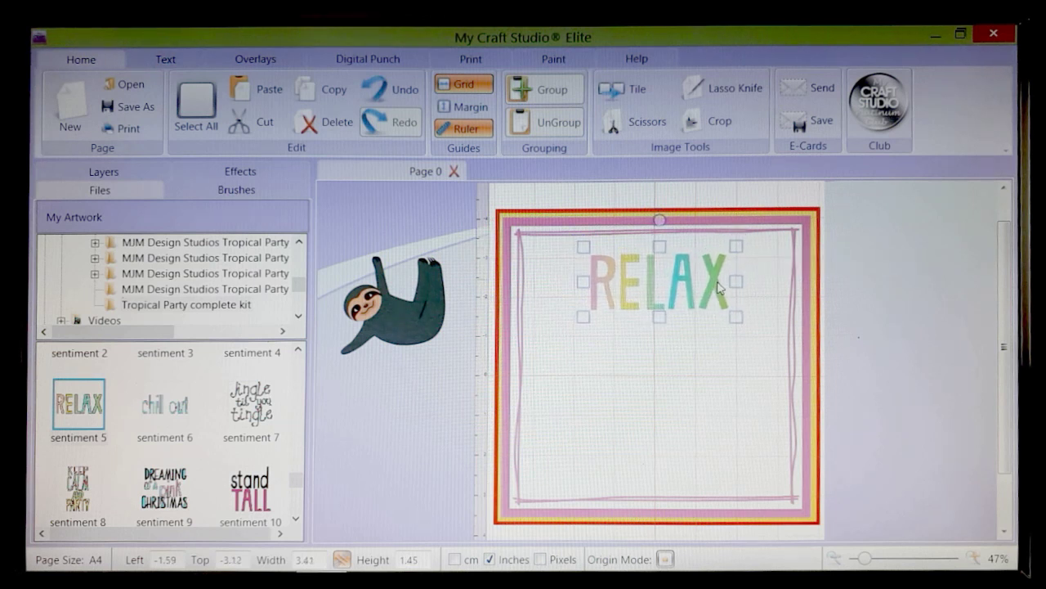
{"action": "left_click", "coordinate": [330, 447]}
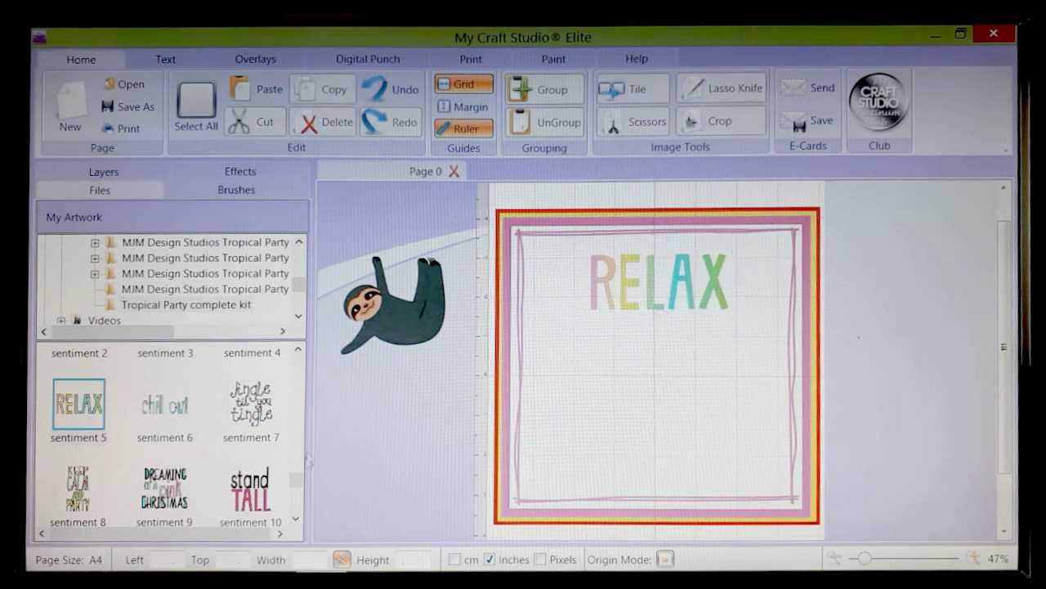
Add the bulbs 1 string lights, enlarge them to about 4.58 × 1.36 inches, and position them across the lower part of RELAX.
{"action": "left_click", "coordinate": [297, 350]}
{"action": "left_click_drag", "start_coordinate": [296, 481], "coordinate": [298, 389]}
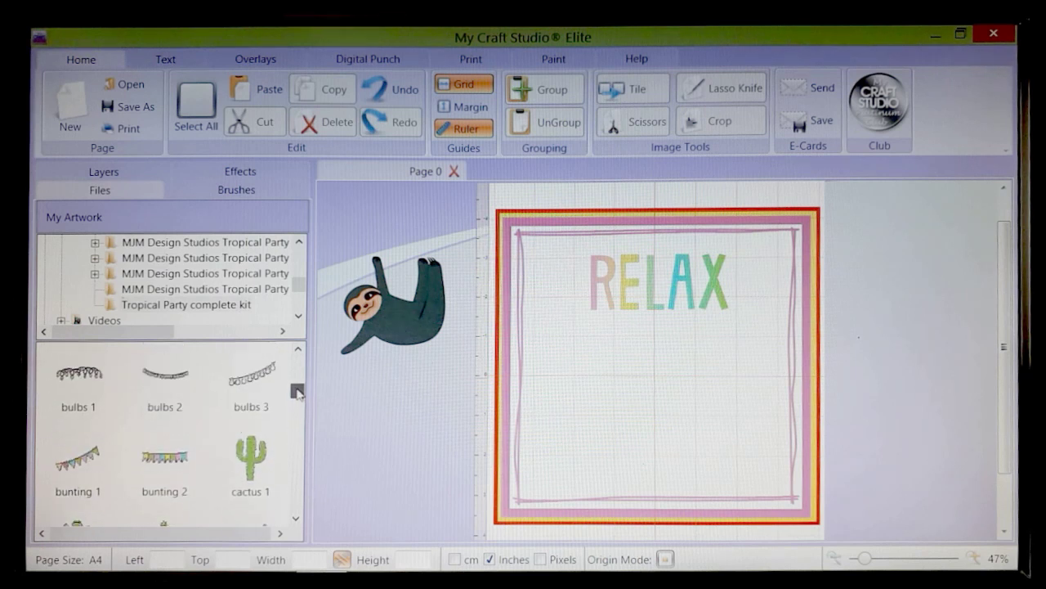
{"action": "double_click", "coordinate": [76, 380]}
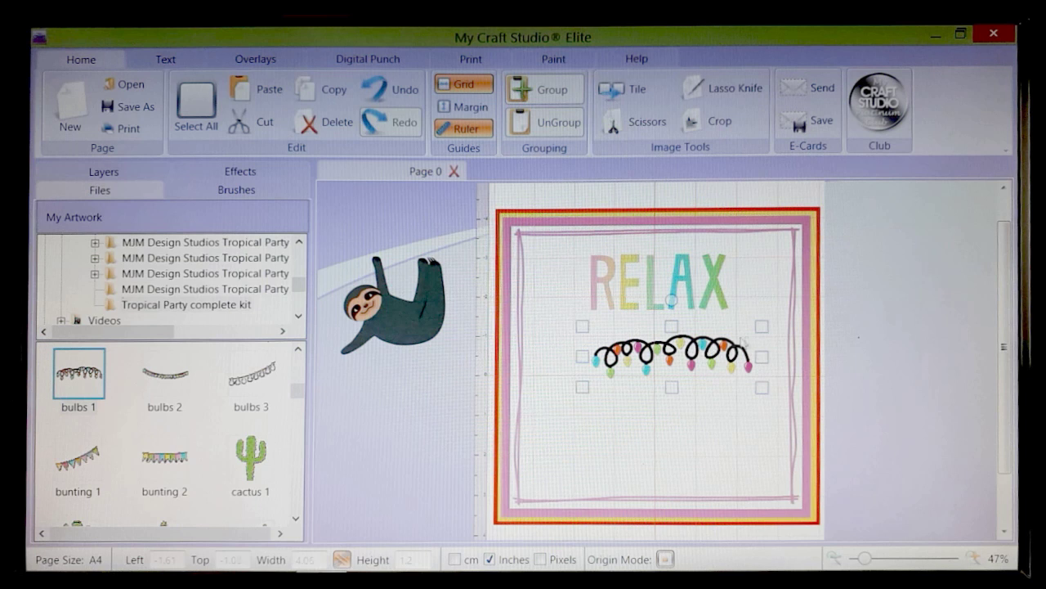
{"action": "left_click_drag", "start_coordinate": [762, 326], "coordinate": [786, 318]}
{"action": "left_click_drag", "start_coordinate": [745, 364], "coordinate": [721, 319]}
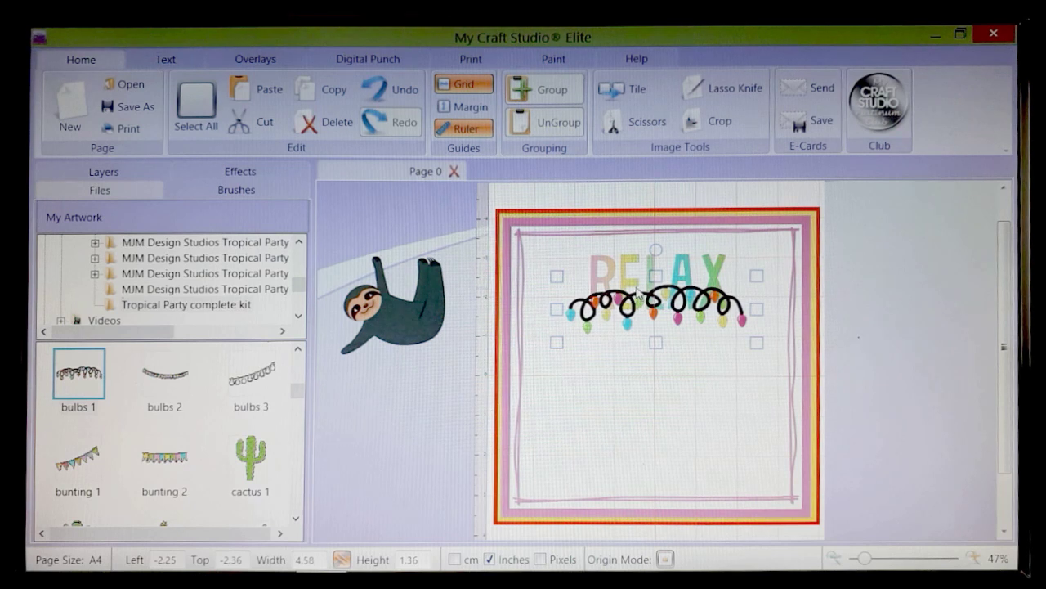
Send the string lights backwards behind RELAX, nudge them slightly, and enlarge them to about 4.7 × 1.39 inches.
{"action": "right_click", "coordinate": [639, 306]}
{"action": "mouse_move", "coordinate": [695, 399]}
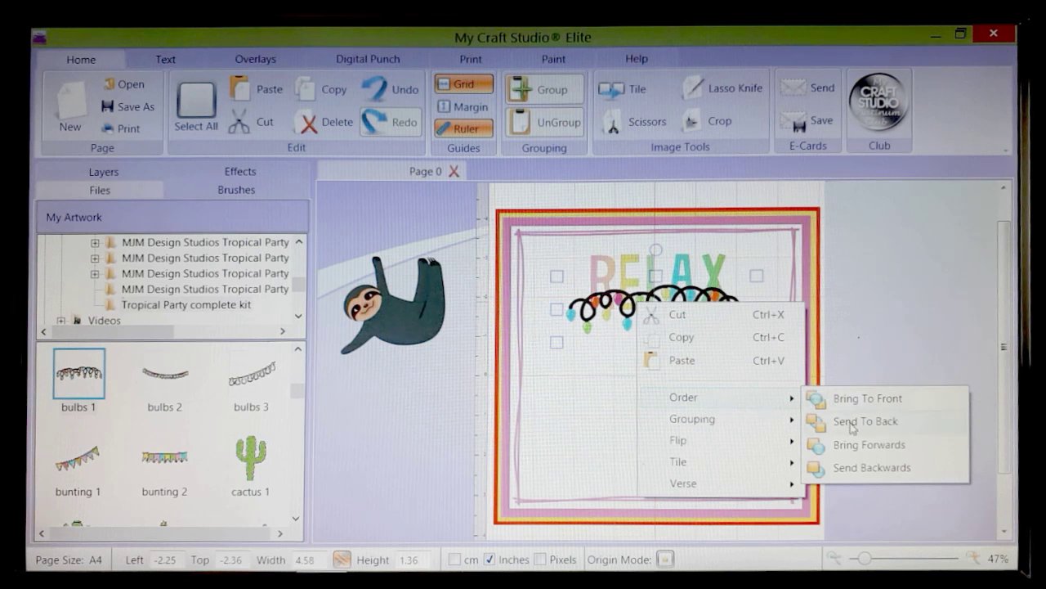
{"action": "left_click", "coordinate": [856, 470]}
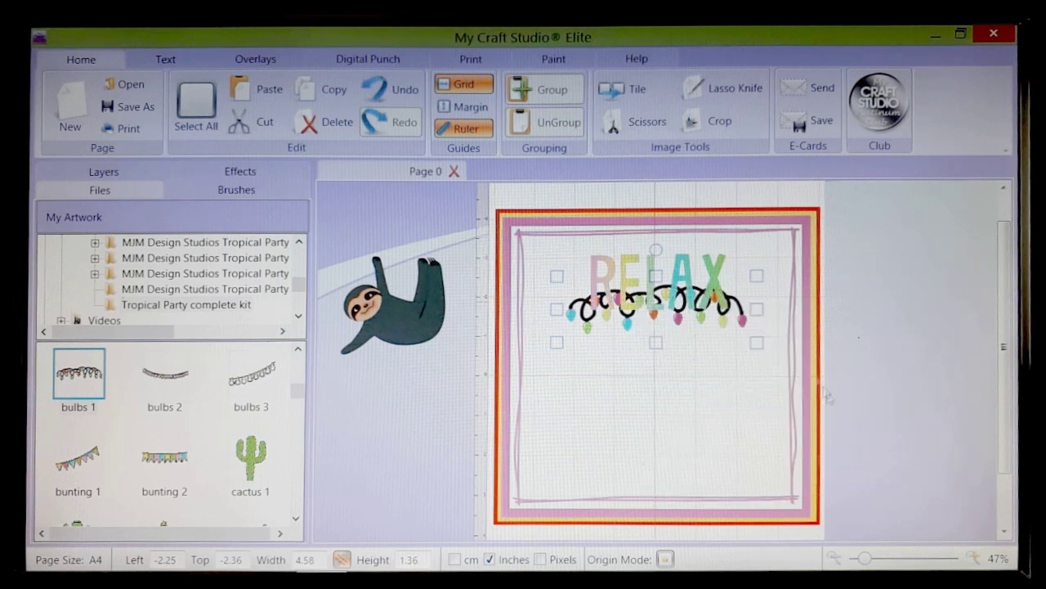
{"action": "left_click_drag", "start_coordinate": [740, 323], "coordinate": [739, 326]}
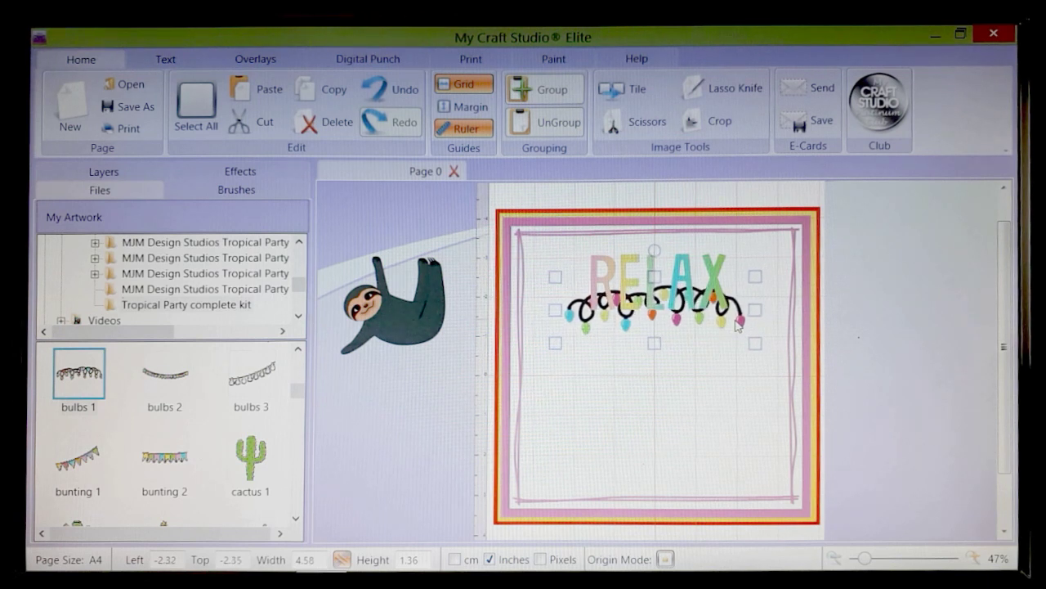
{"action": "left_click", "coordinate": [853, 338]}
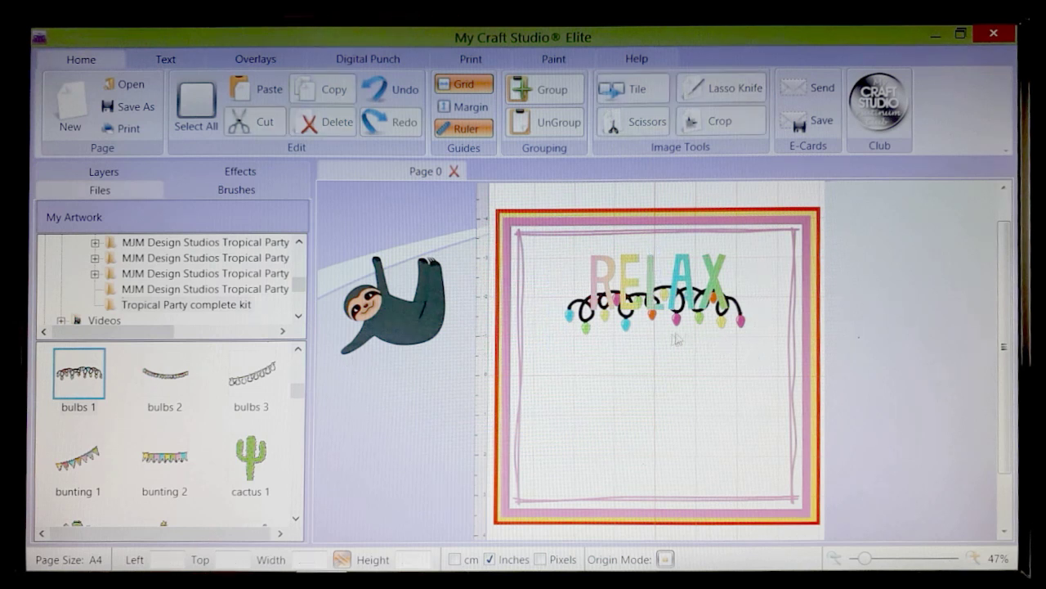
{"action": "left_click", "coordinate": [584, 336]}
{"action": "left_click_drag", "start_coordinate": [557, 343], "coordinate": [558, 347]}
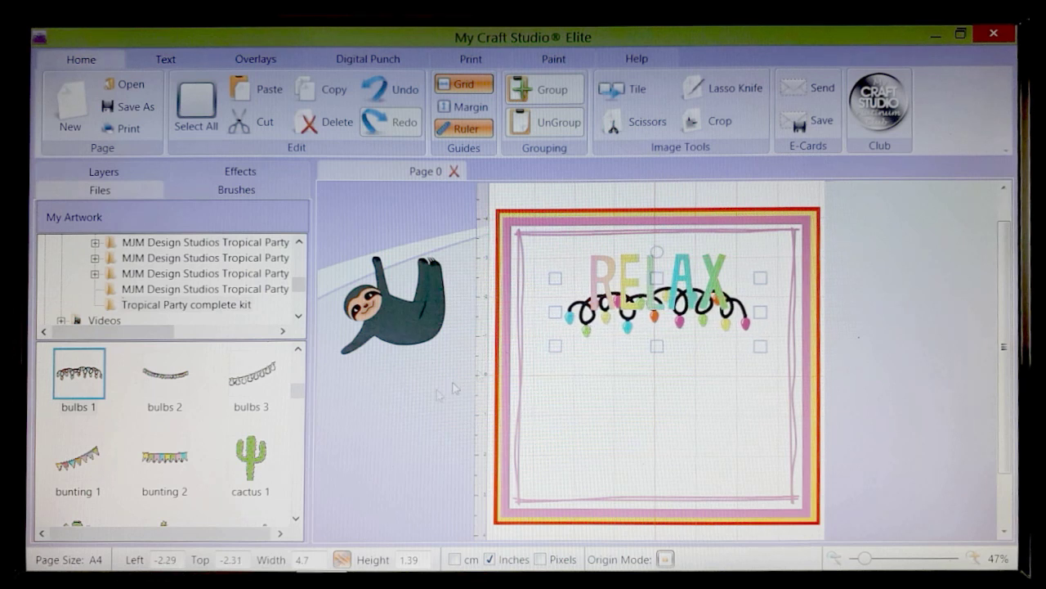
Move the sloth onto the word block so it hangs from the string lights, and enlarge it to about 3.38 × 3.29 inches.
{"action": "left_click_drag", "start_coordinate": [419, 329], "coordinate": [679, 385]}
{"action": "left_click_drag", "start_coordinate": [607, 416], "coordinate": [589, 444]}
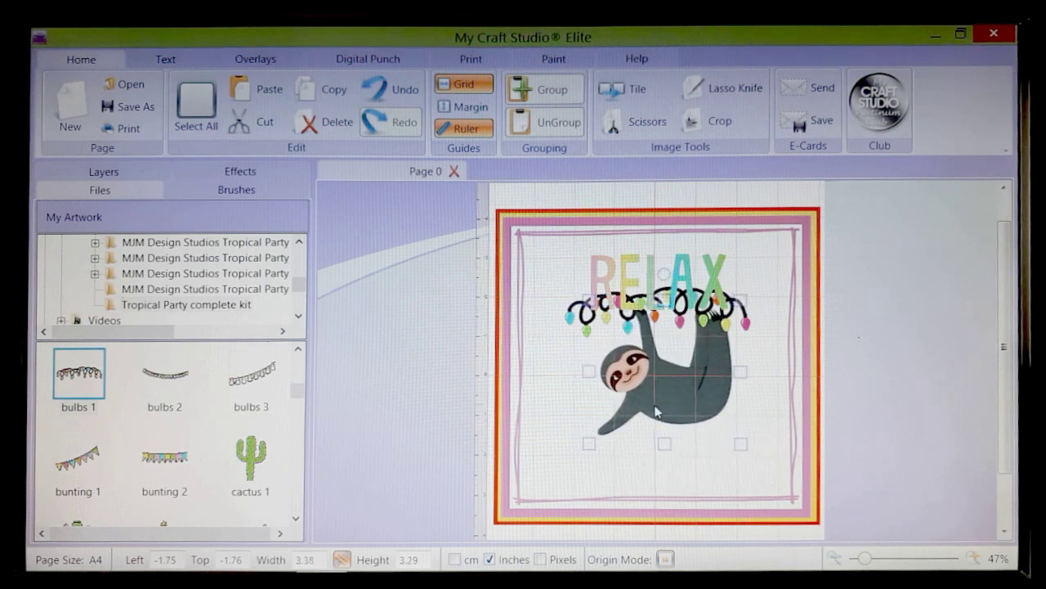